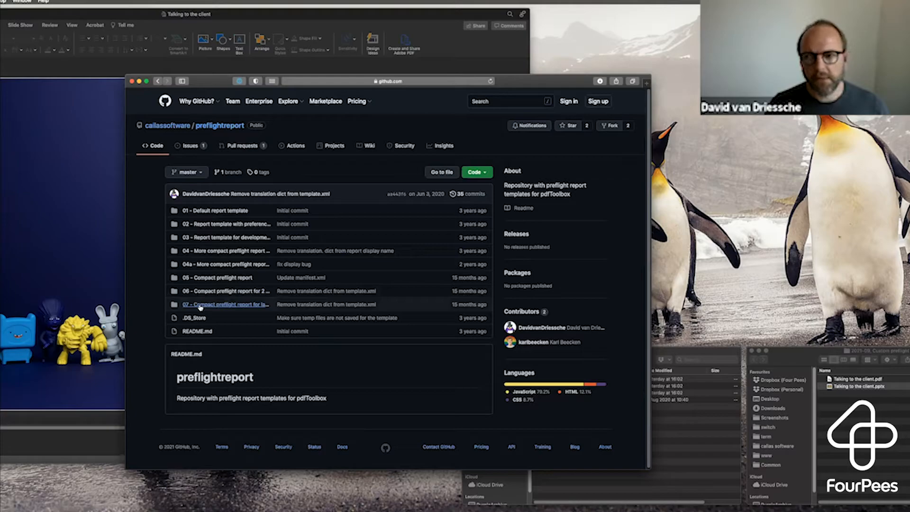
Hide the browser and the presentation, and switch to callas pdfToolbox with Stickers.pdf open
drag(199, 307, 273, 278)
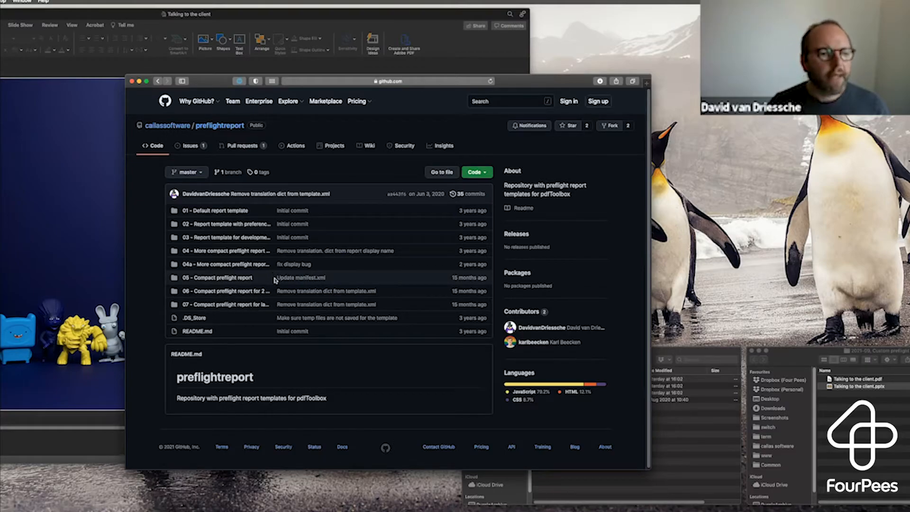
drag(534, 88, 537, 80)
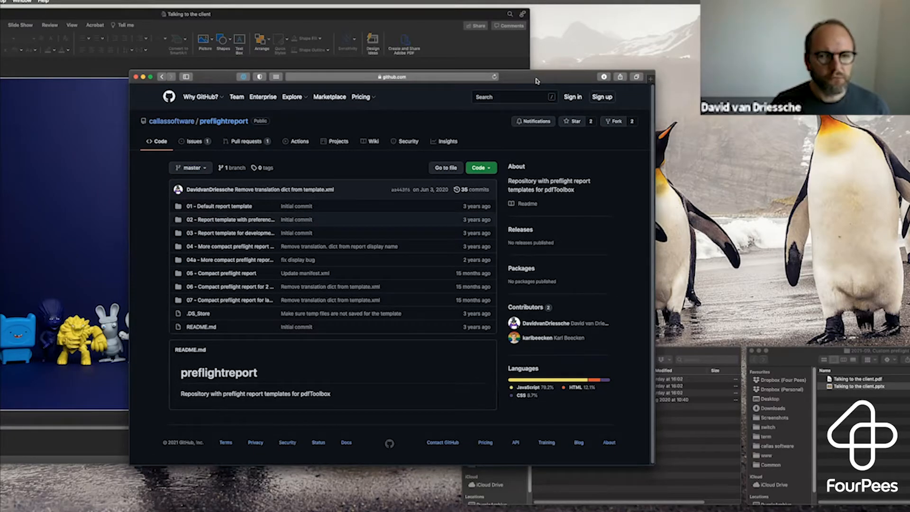
key(super+h)
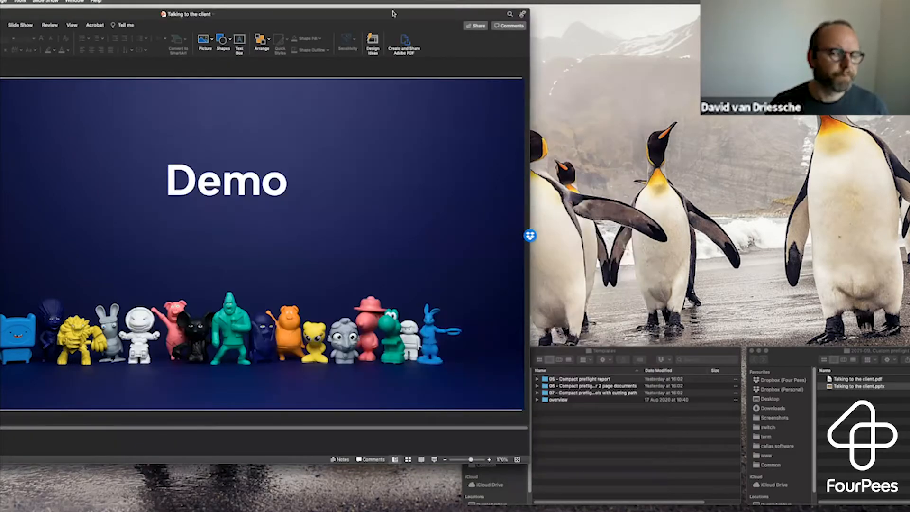
key(super+h)
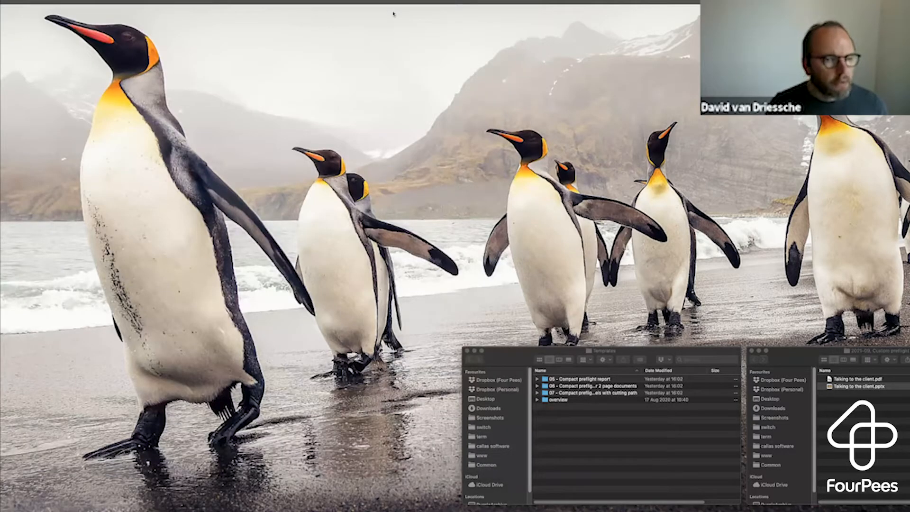
key(super+Tab)
key(super+Tab)
key(super+Tab)
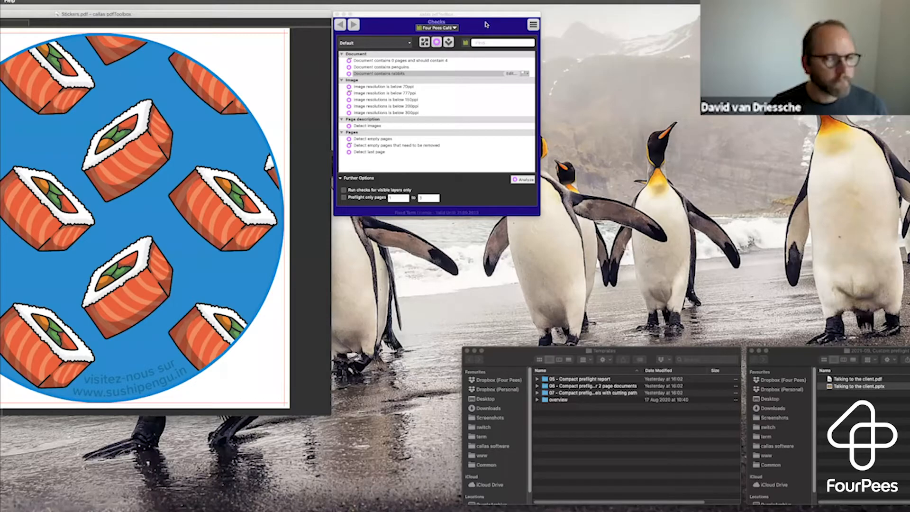
View the custom report templates of the Four Pees Café library in the library manager, and close it without saving changes
click(455, 29)
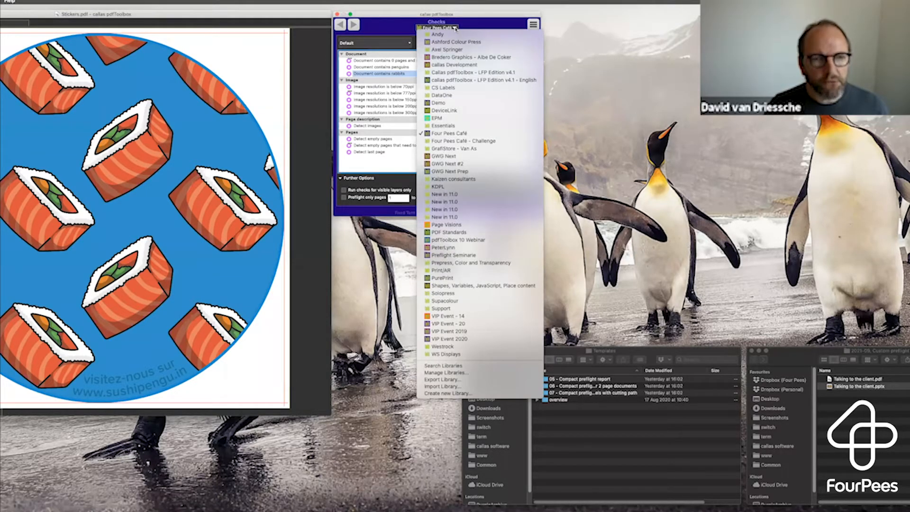
click(472, 28)
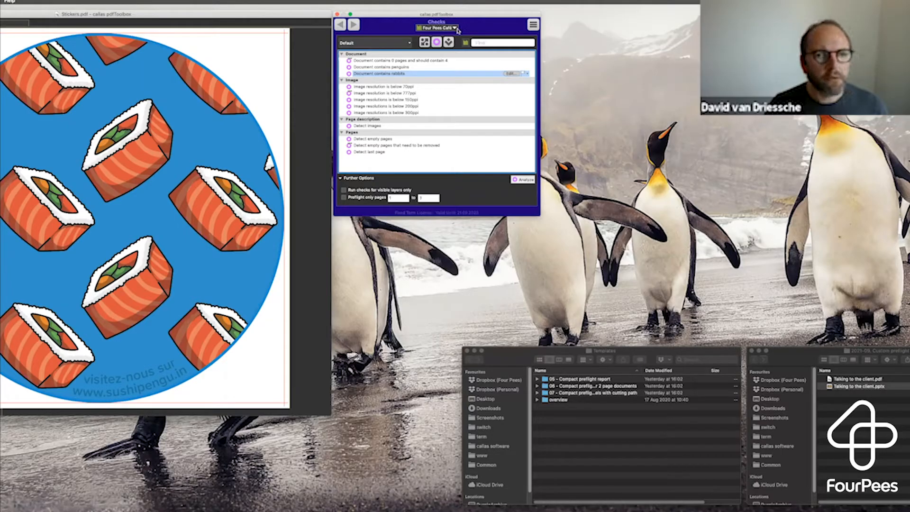
click(457, 29)
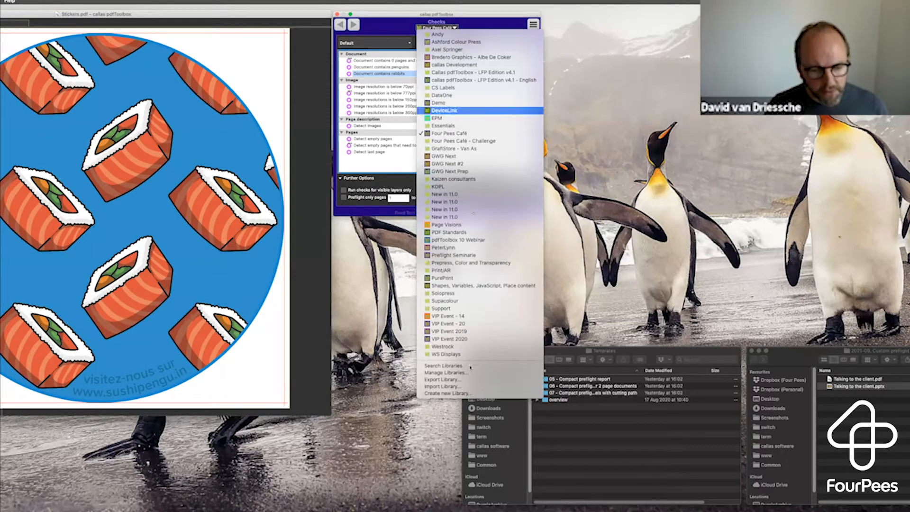
click(470, 375)
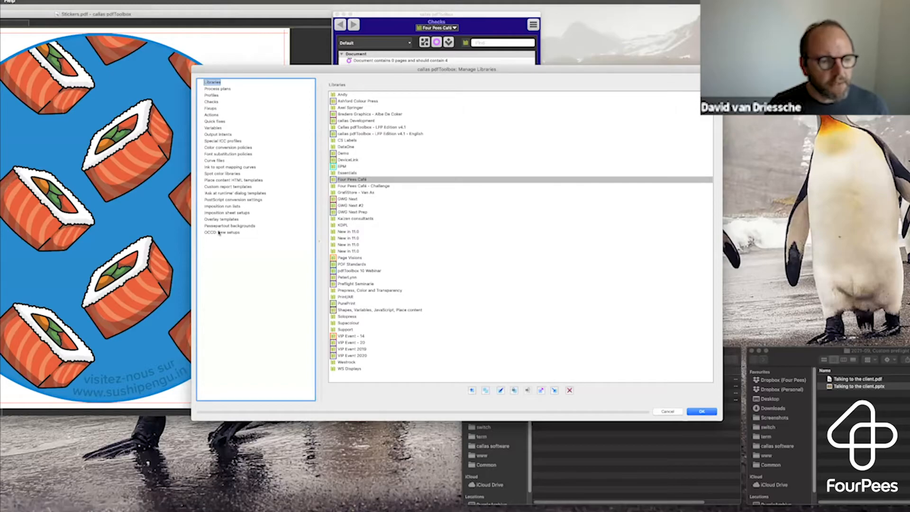
click(229, 187)
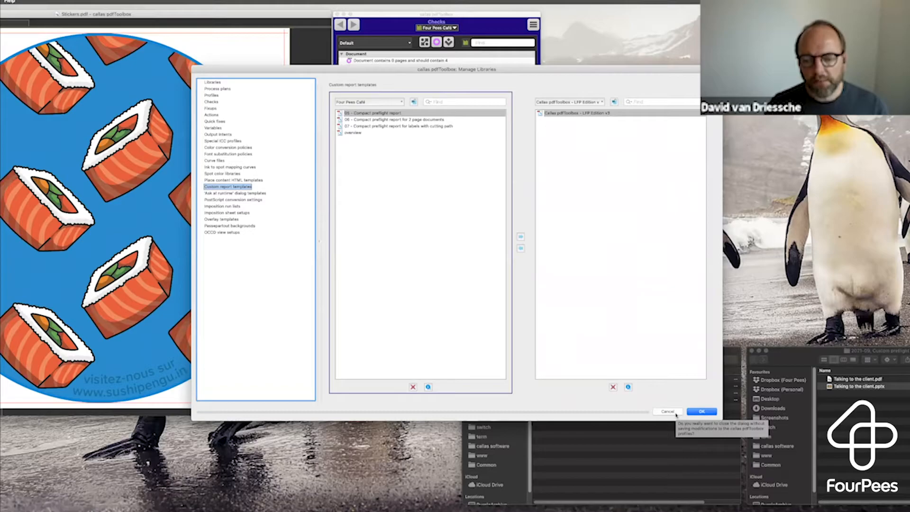
key(Escape)
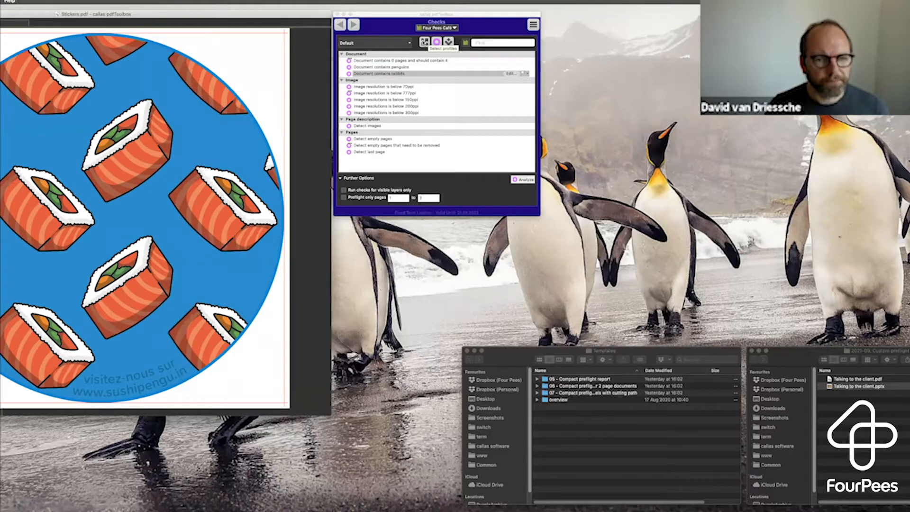
Show the library's profiles and analyze Stickers.pdf with the Check resolution profile
click(425, 42)
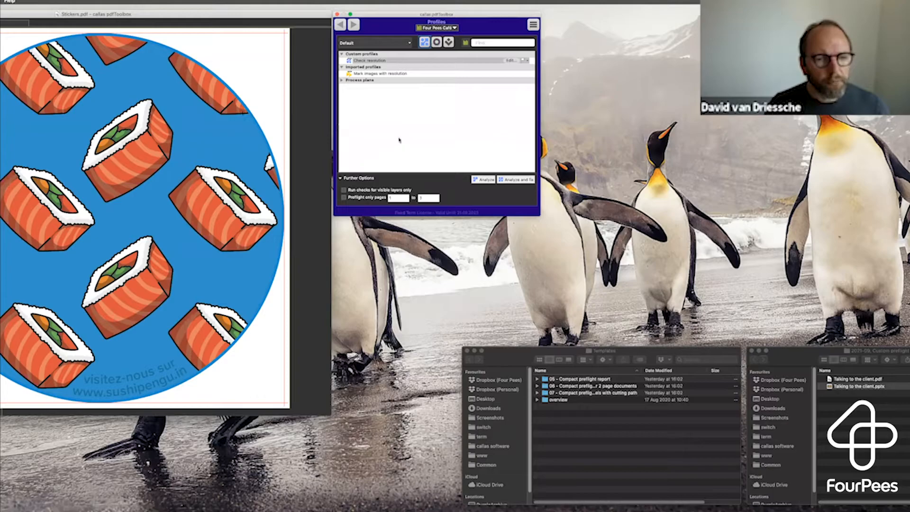
drag(447, 15, 445, 91)
click(490, 257)
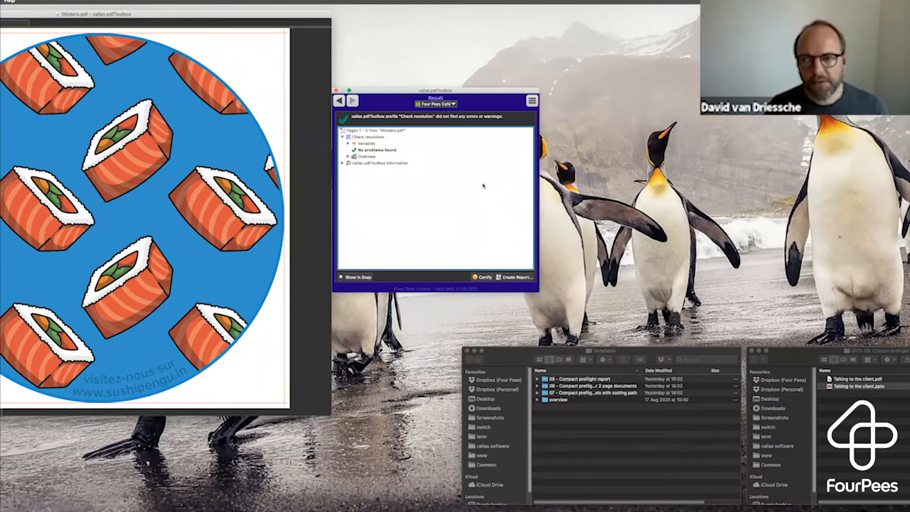
Create a custom PDF report with the PDF report (Overview) template and save it as Stickers_report.pdf on the Desktop
click(521, 279)
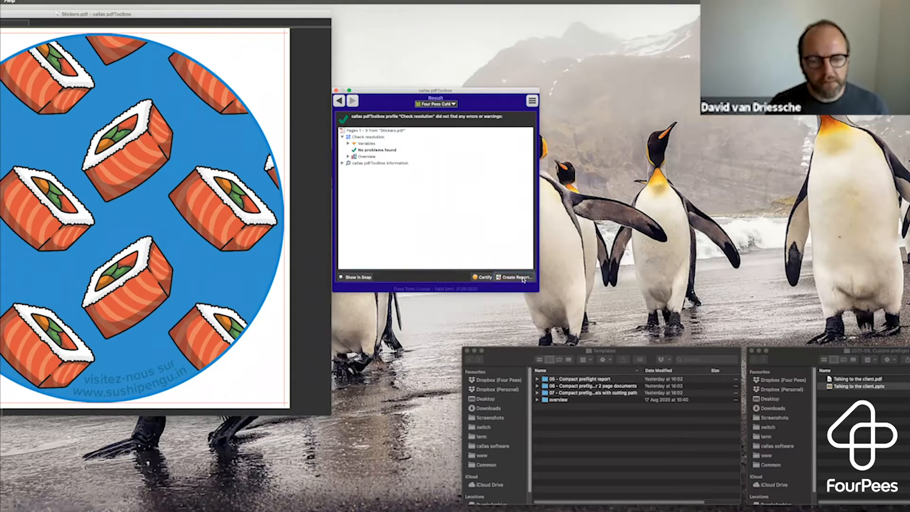
key(super+a)
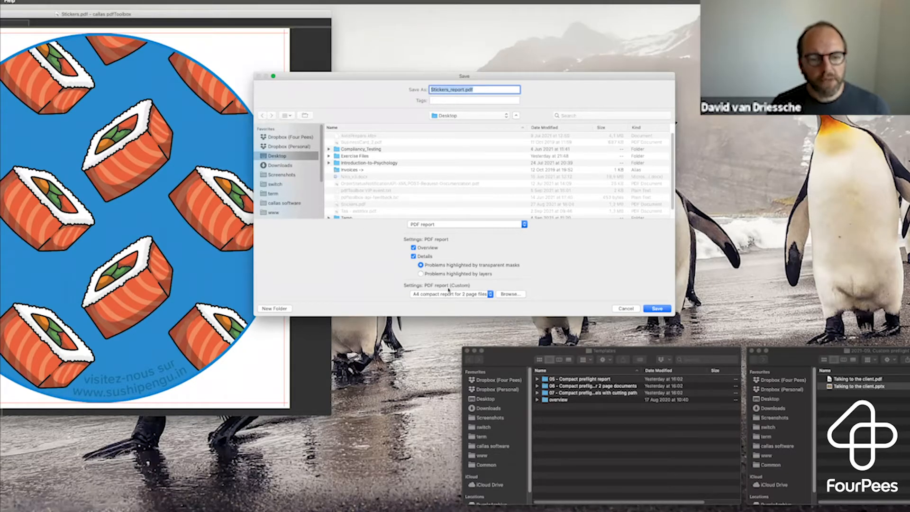
click(521, 225)
click(455, 231)
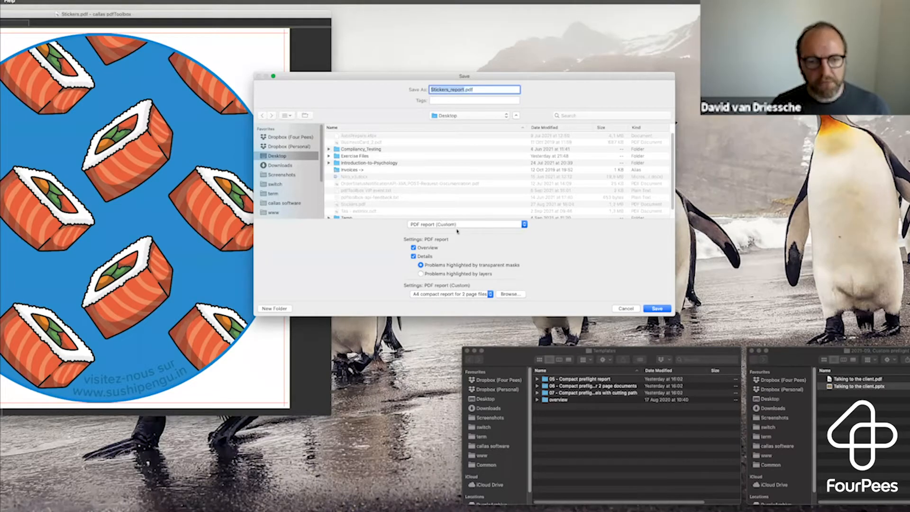
click(491, 295)
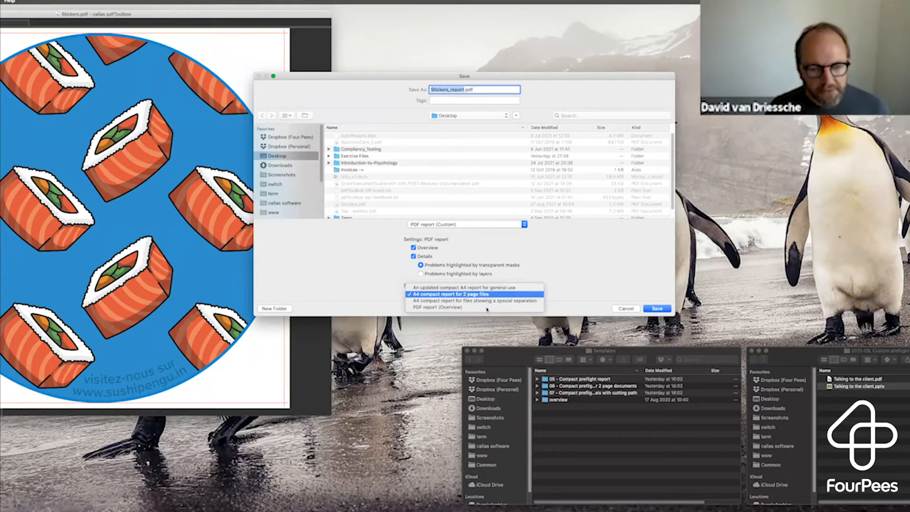
click(488, 308)
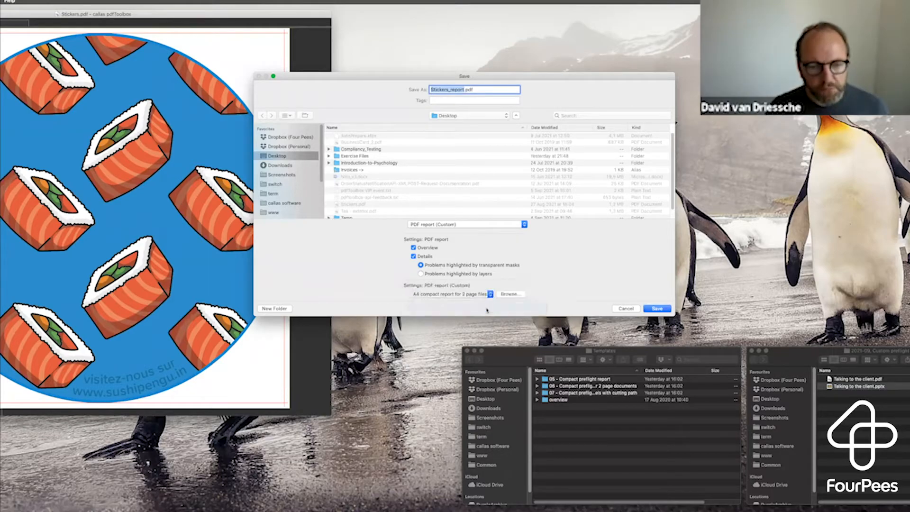
click(664, 309)
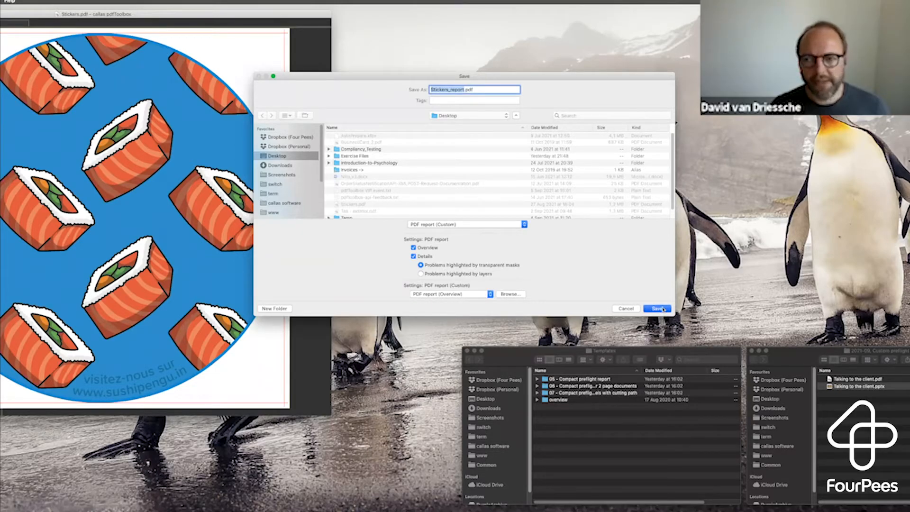
click(664, 310)
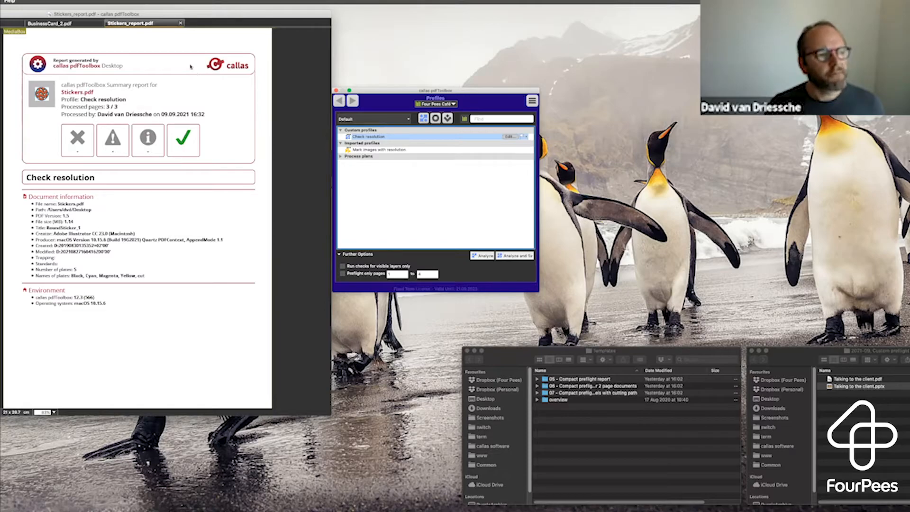
Close the overview report and analyze Stickers.pdf again with the Check resolution profile
click(181, 23)
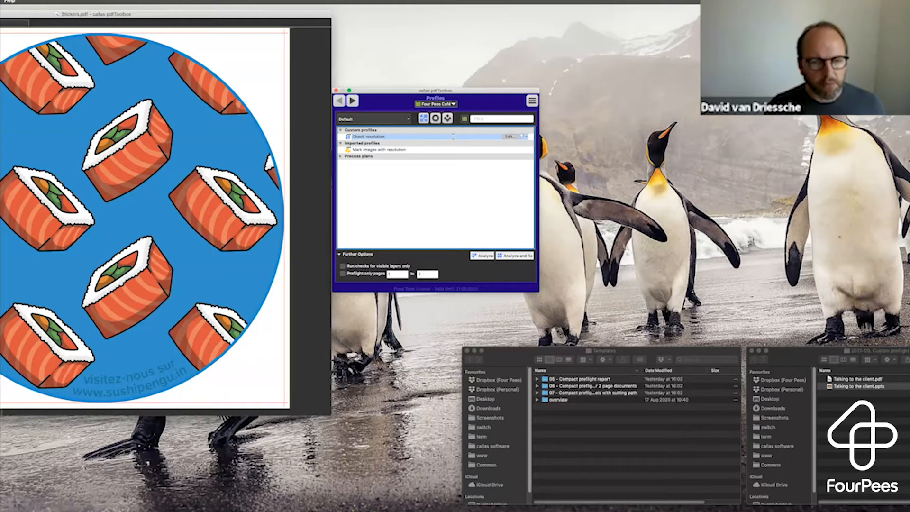
click(483, 256)
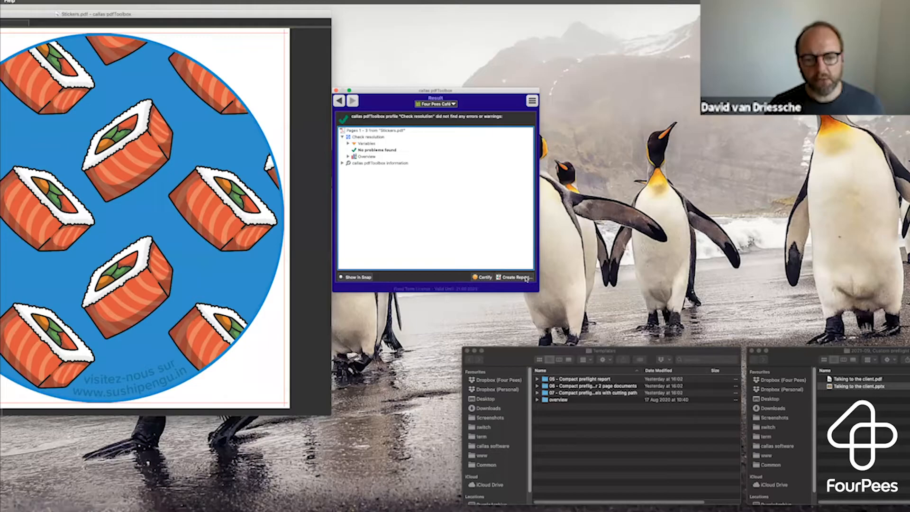
Start a new report, open its custom templates folder in Finder, view the folder's path and move the window below the save dialog
click(515, 278)
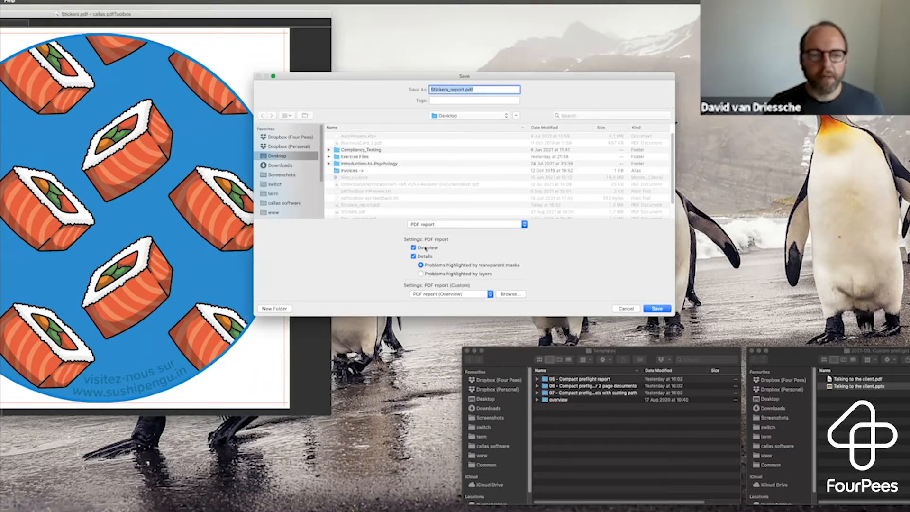
click(510, 294)
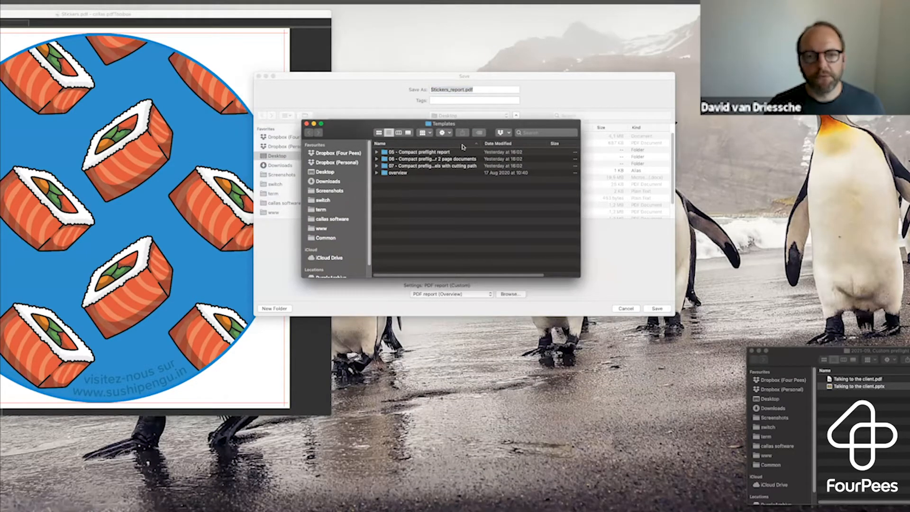
super+click(450, 125)
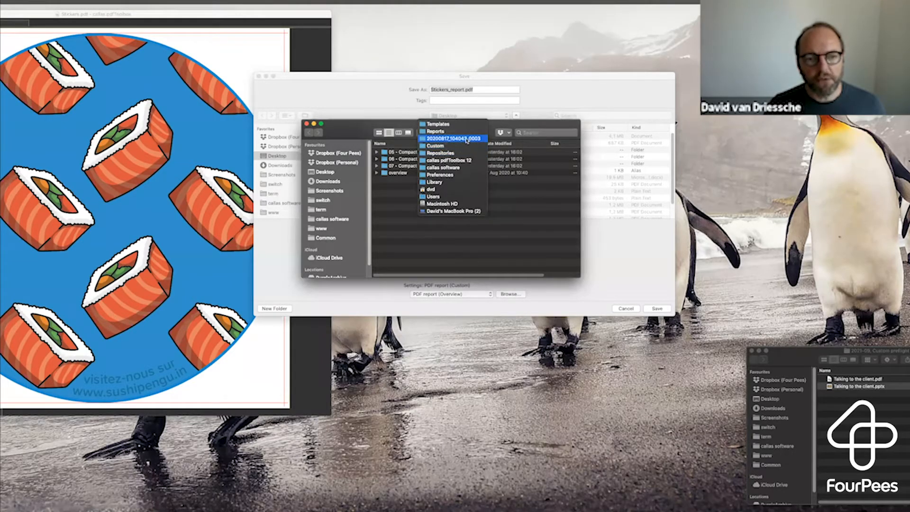
click(446, 124)
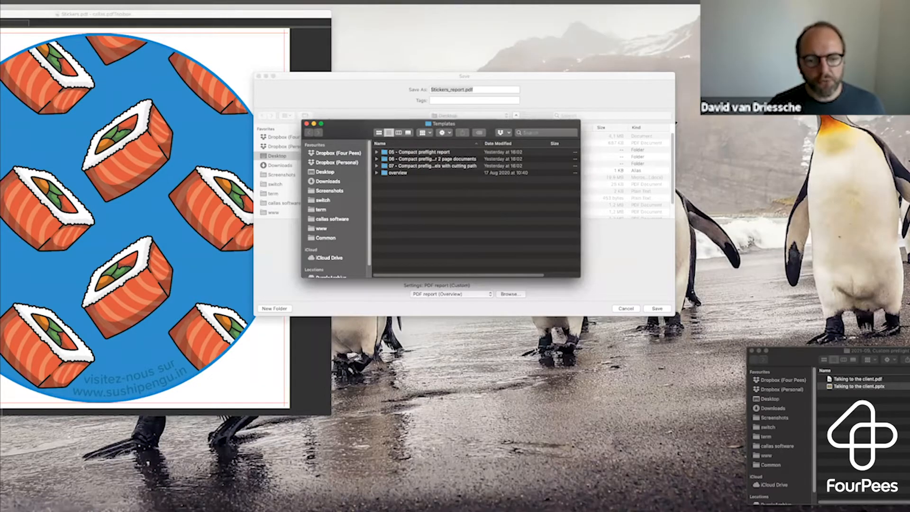
drag(506, 124, 542, 347)
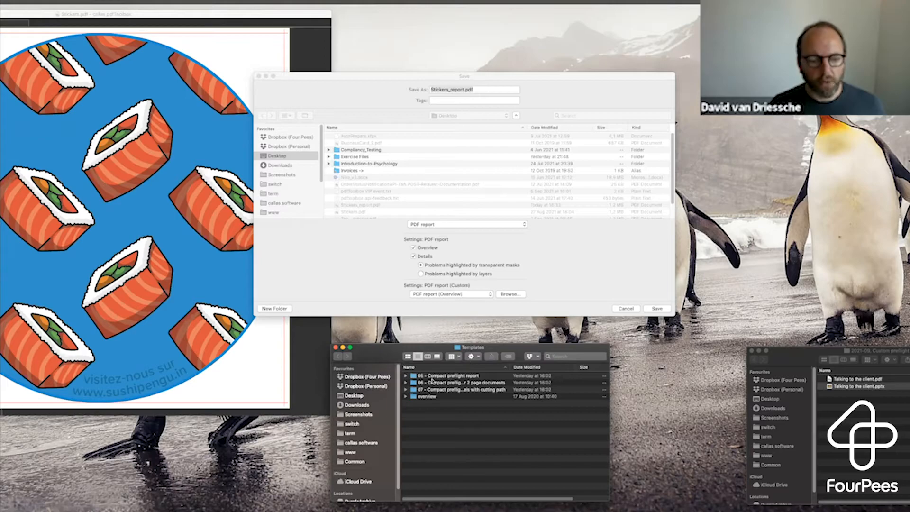
Save a custom PDF report with the template "An updated compact A4 report for general use" as Stickers_report.pdf, replacing the existing file
click(491, 296)
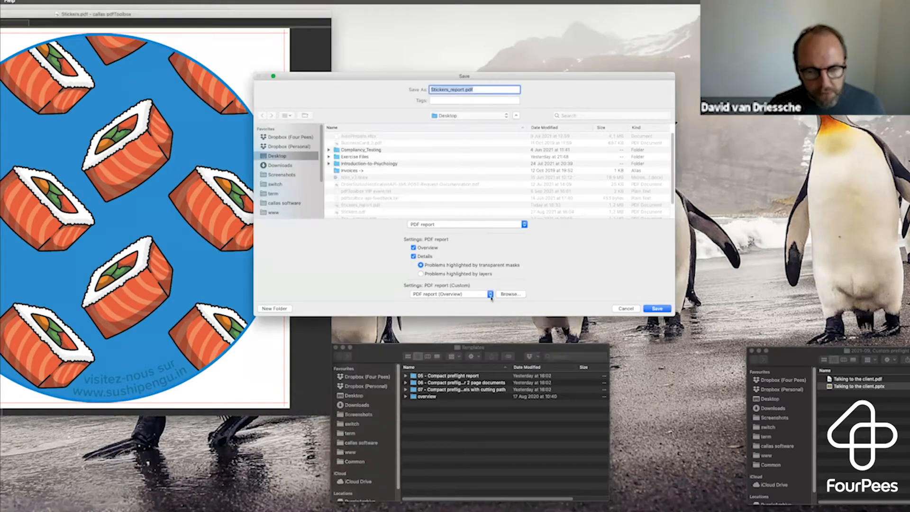
click(491, 296)
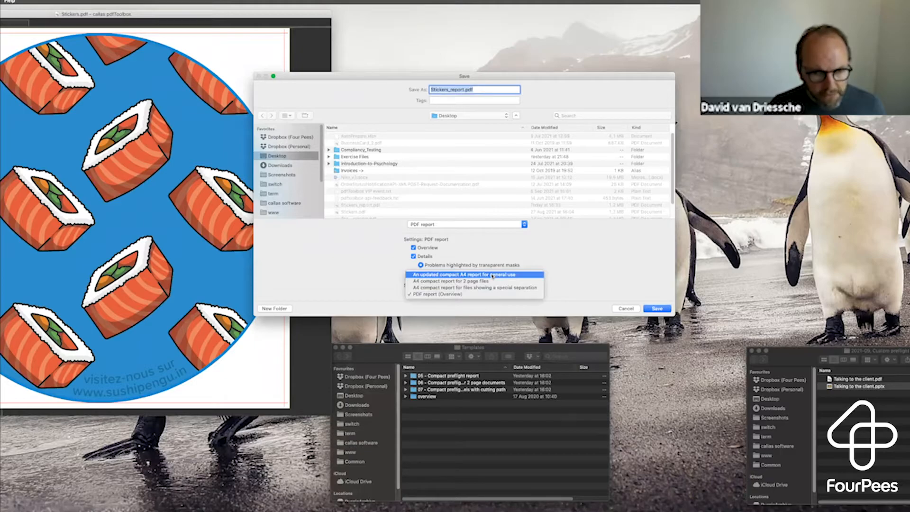
key(Return)
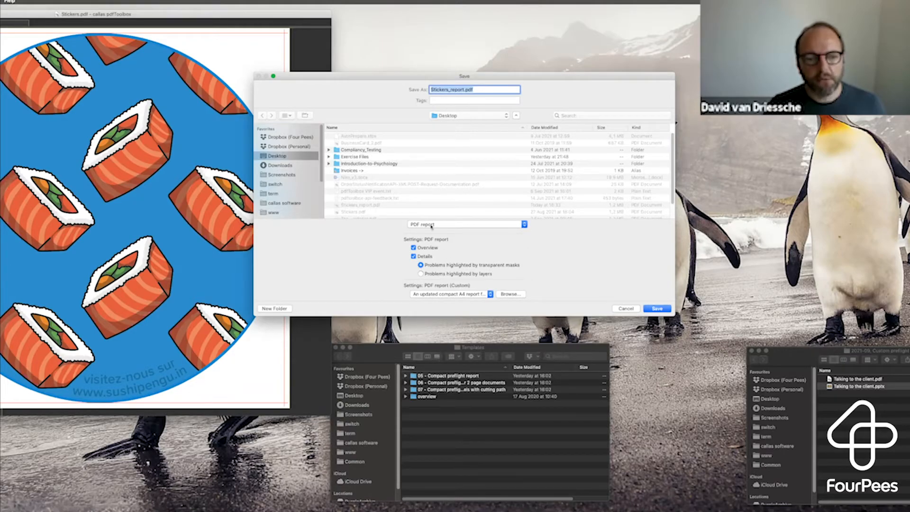
click(524, 224)
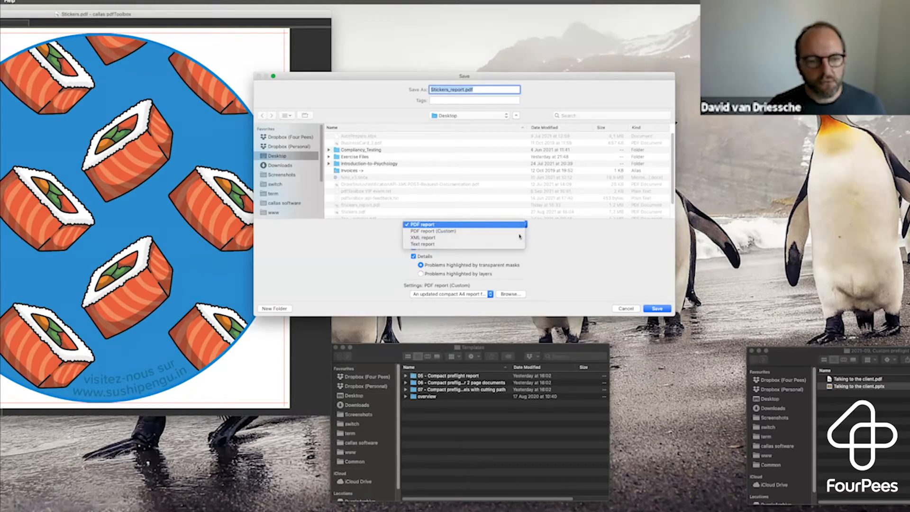
click(521, 231)
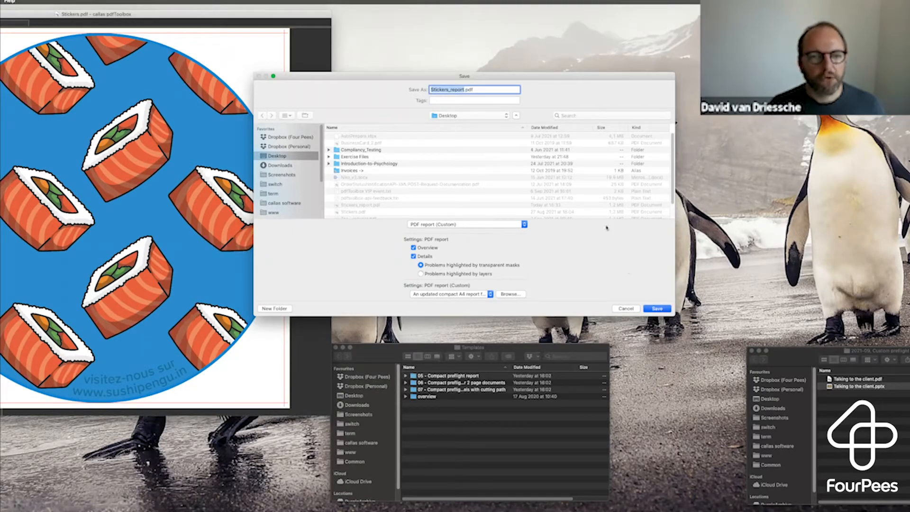
key(Return)
click(516, 122)
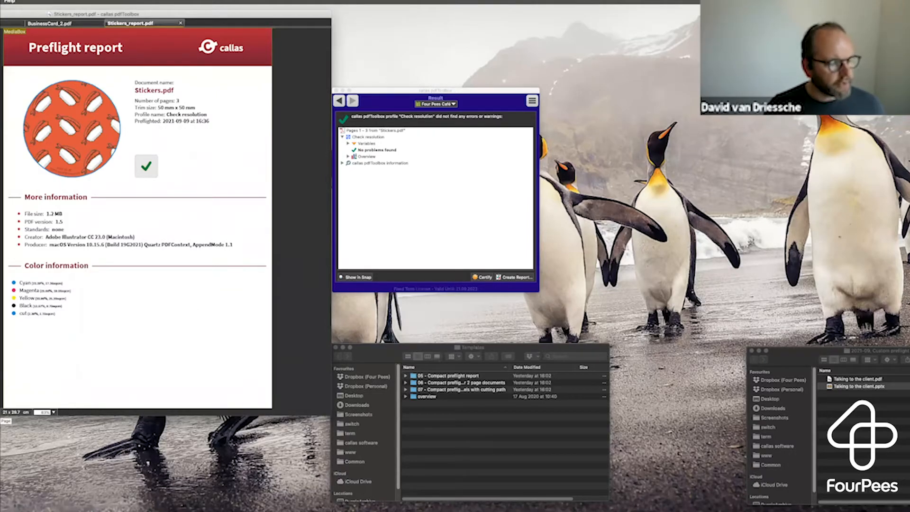
Page through the new preflight report to examine its ink coverage and separations pages
click(1, 413)
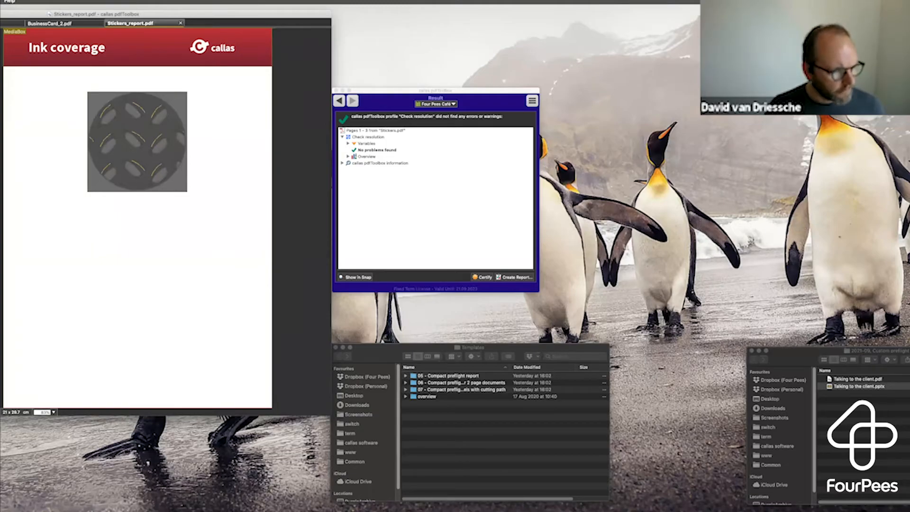
key(Page_Down)
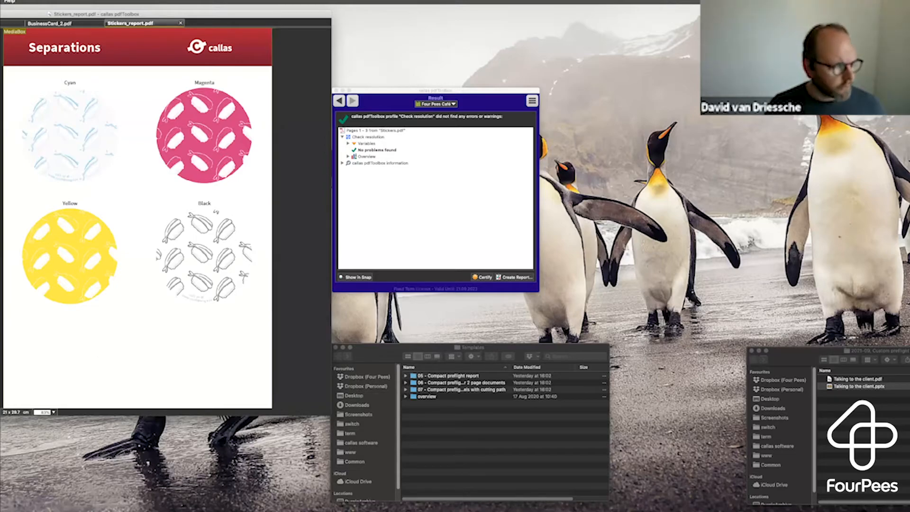
Page between the separations and cut contour pages of the preflight report and return to its first page
key(Page_Down)
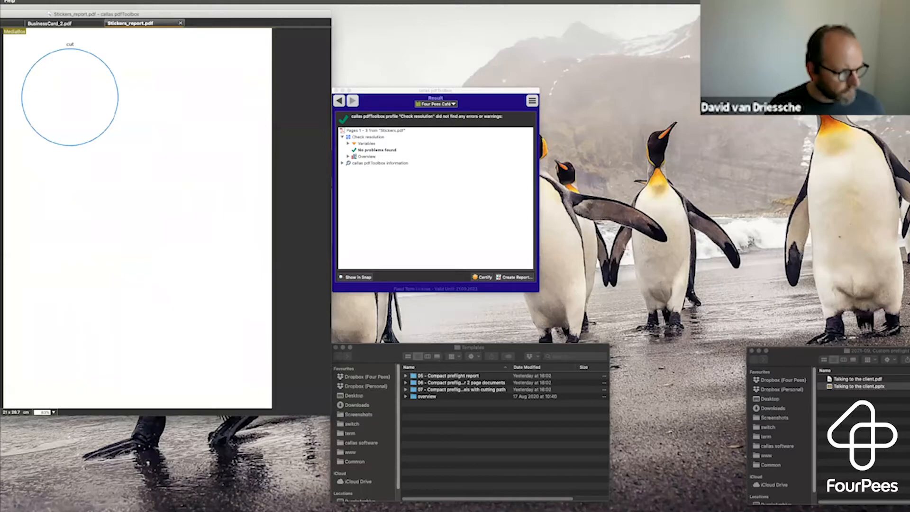
key(Page_Up)
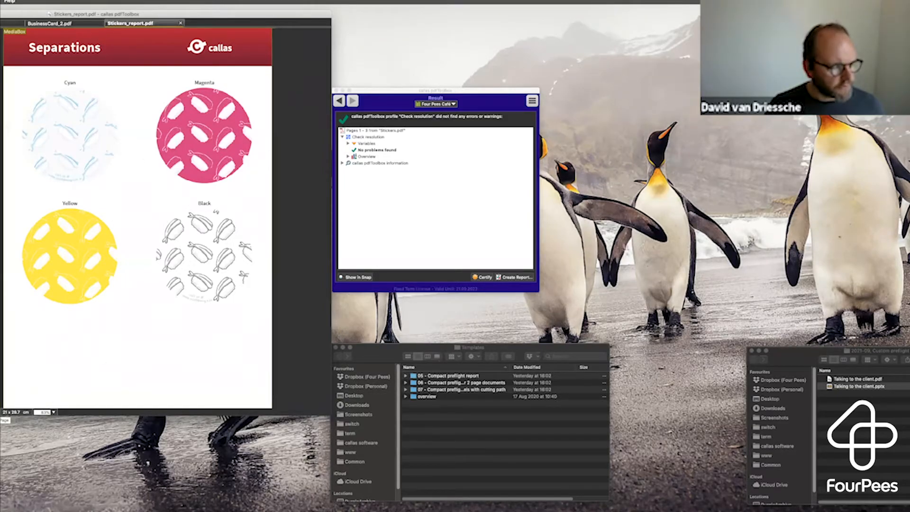
click(1, 413)
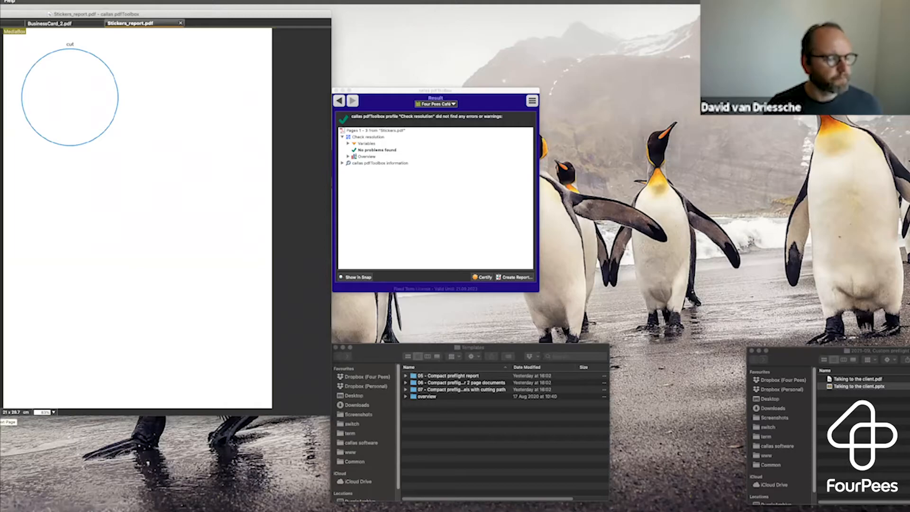
click(1, 412)
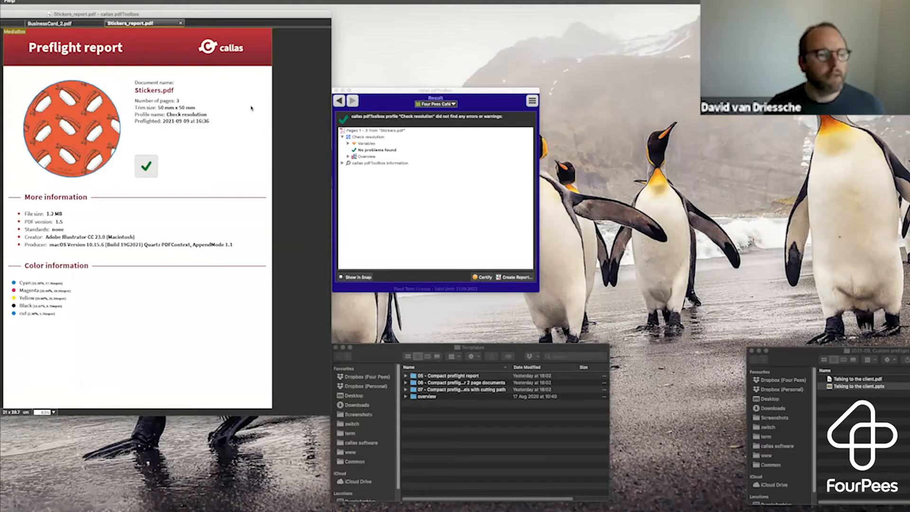
Close the preflight report and bring back the Check resolution result for Stickers.pdf
click(179, 24)
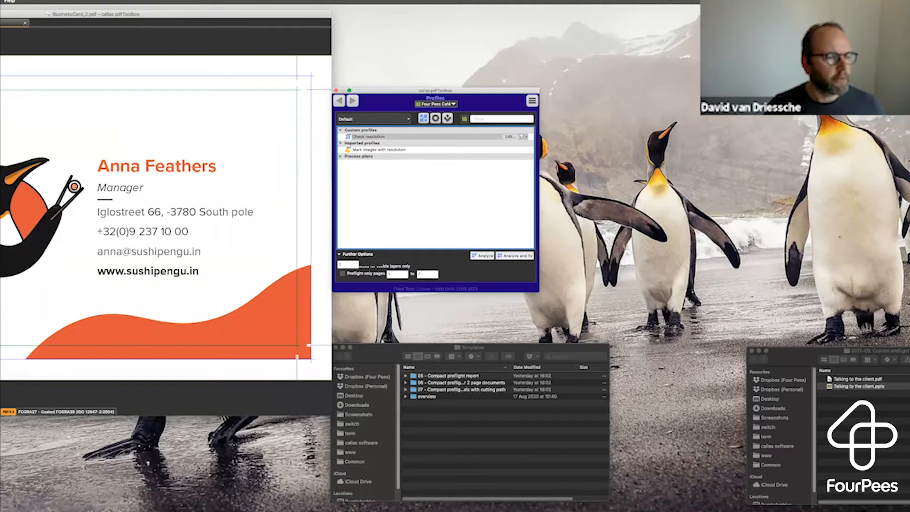
click(1, 22)
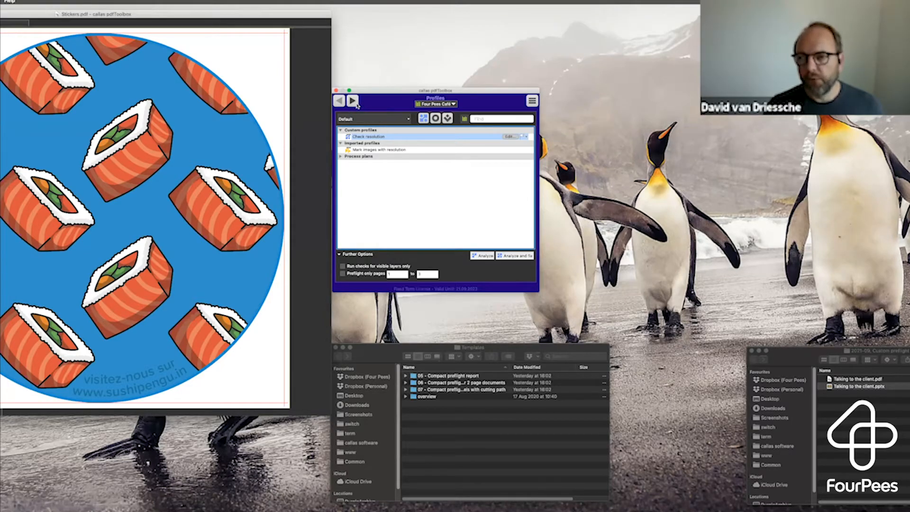
click(356, 103)
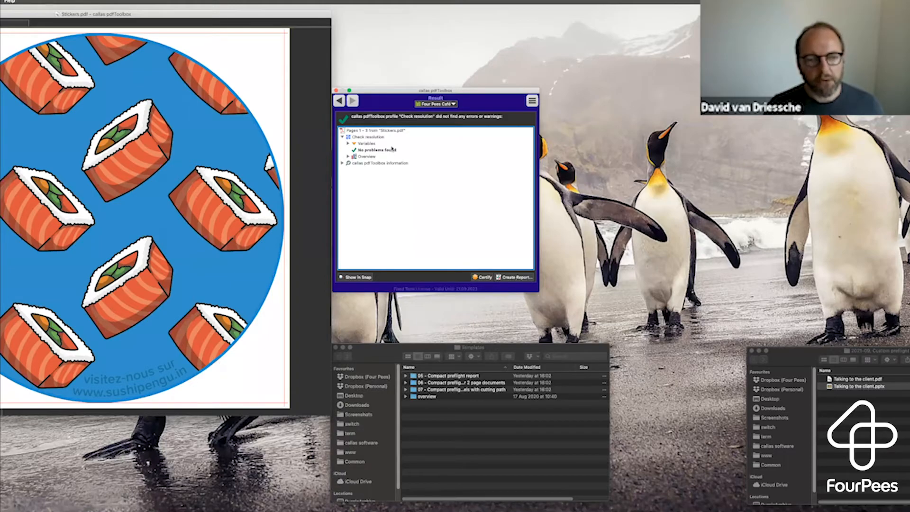
Save a custom PDF report with the template "A4 compact report for files showing a special separation" as Stickers_report.pdf, replacing the existing file
click(517, 278)
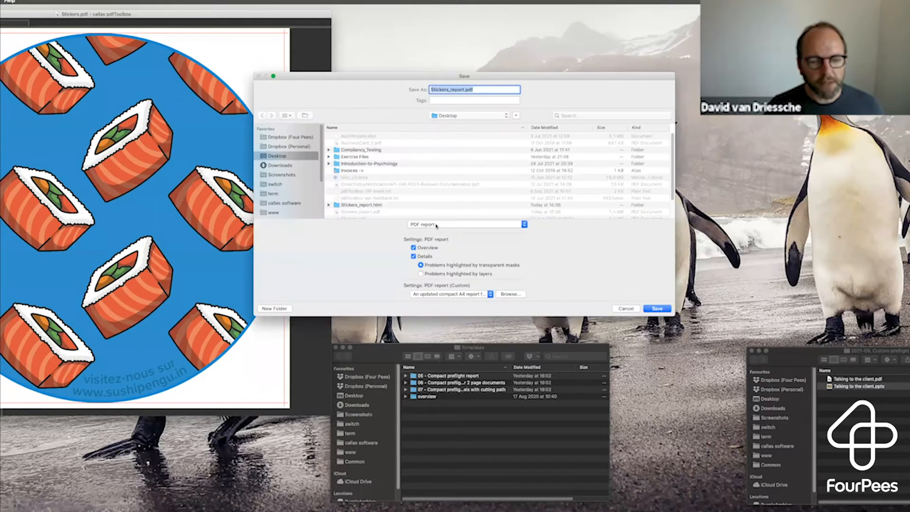
click(437, 225)
click(437, 231)
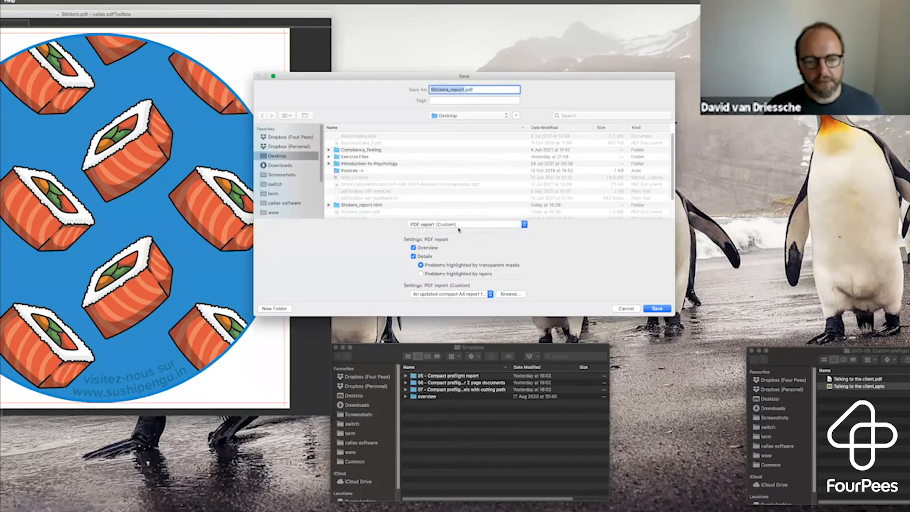
click(484, 295)
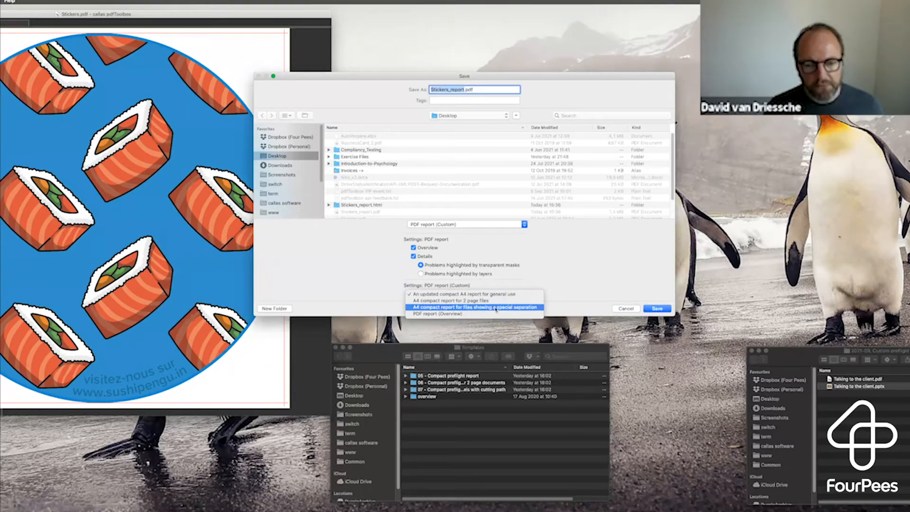
click(530, 309)
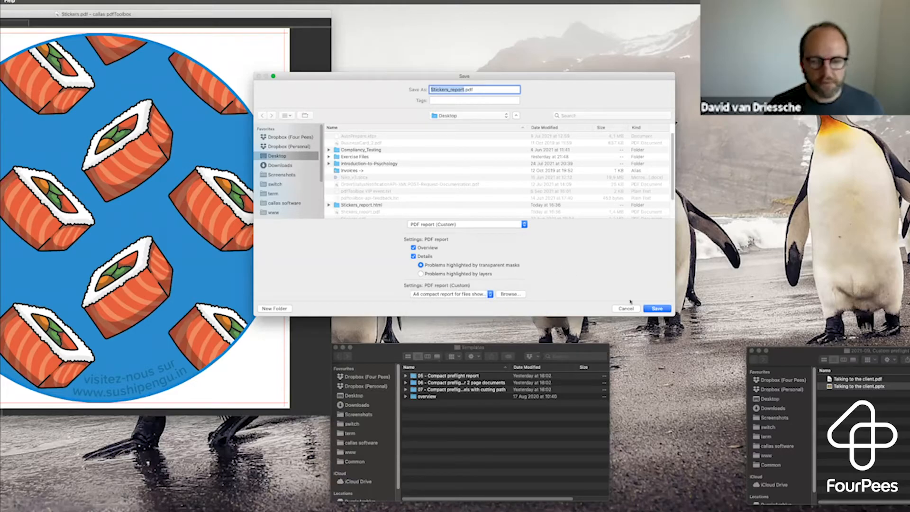
click(666, 310)
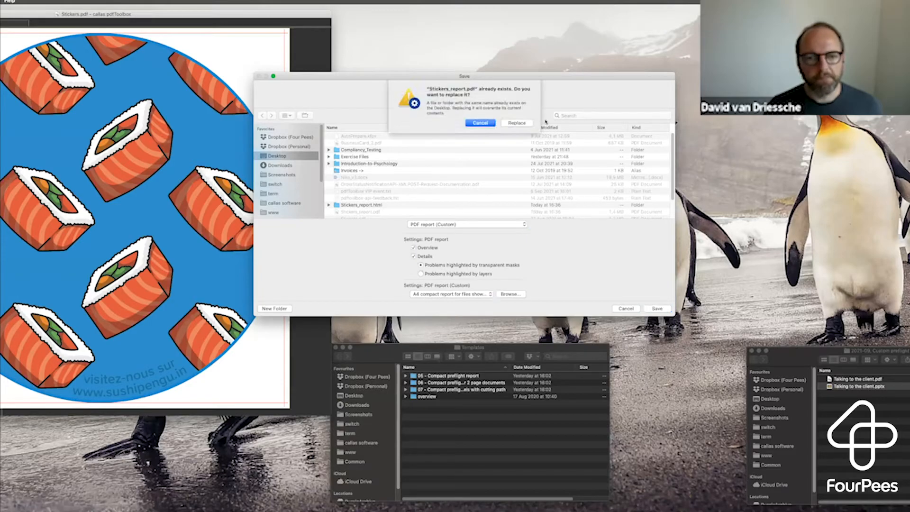
click(521, 125)
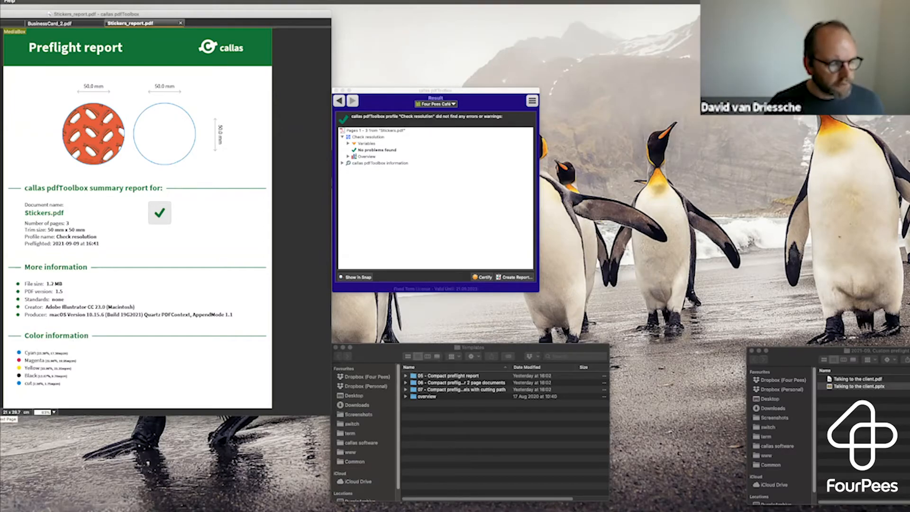
View the neighbouring sticker page in the new report, return to the summary page and close the report
click(0, 413)
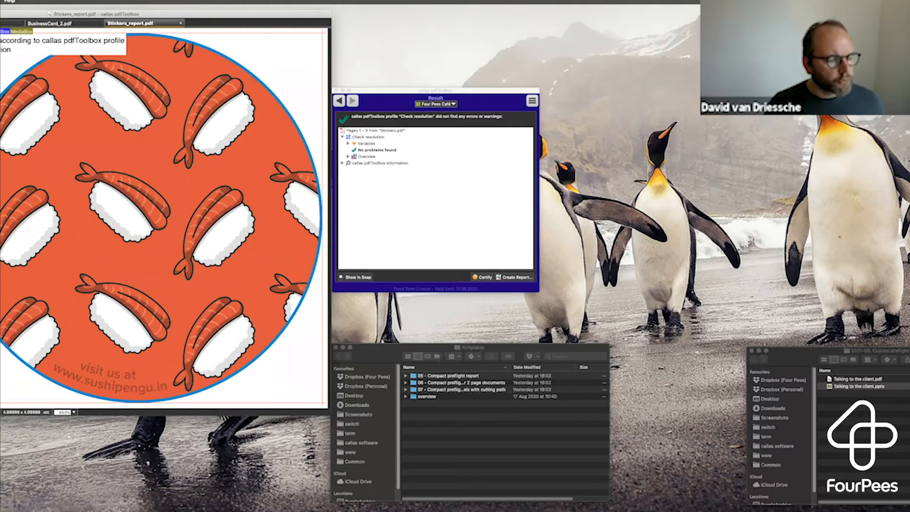
click(0, 413)
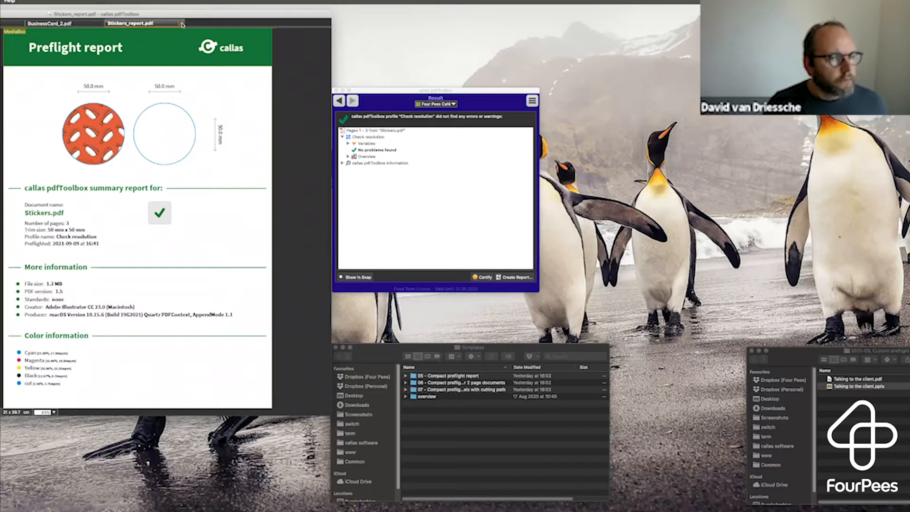
key(super+w)
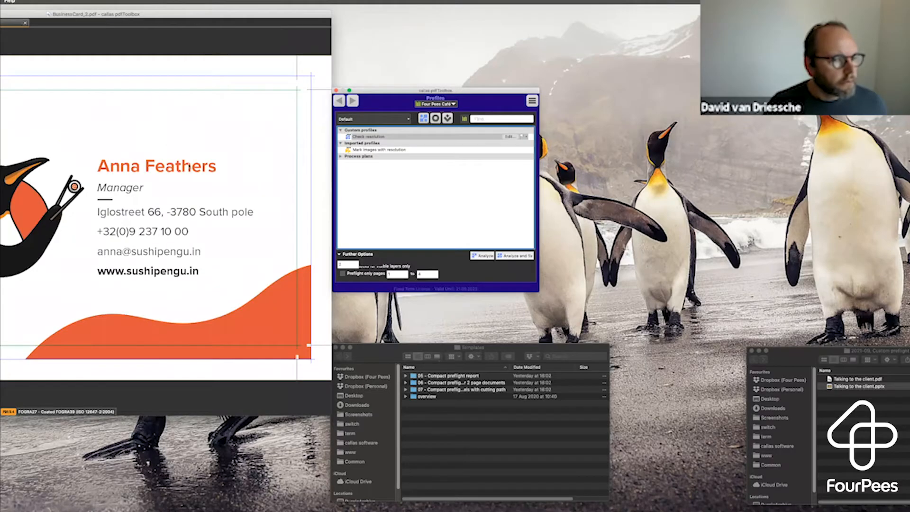
Analyze BusinessCard_2.pdf with the single check "Document contains penguins"
click(435, 119)
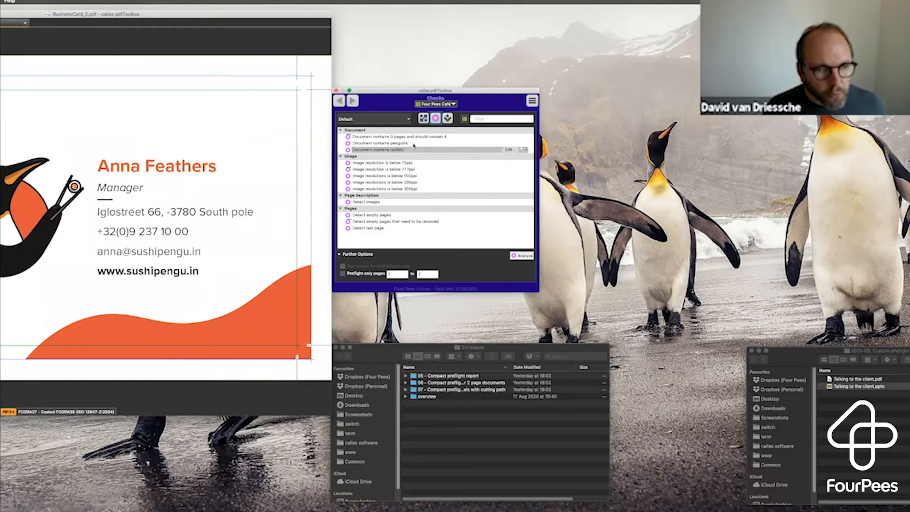
click(394, 143)
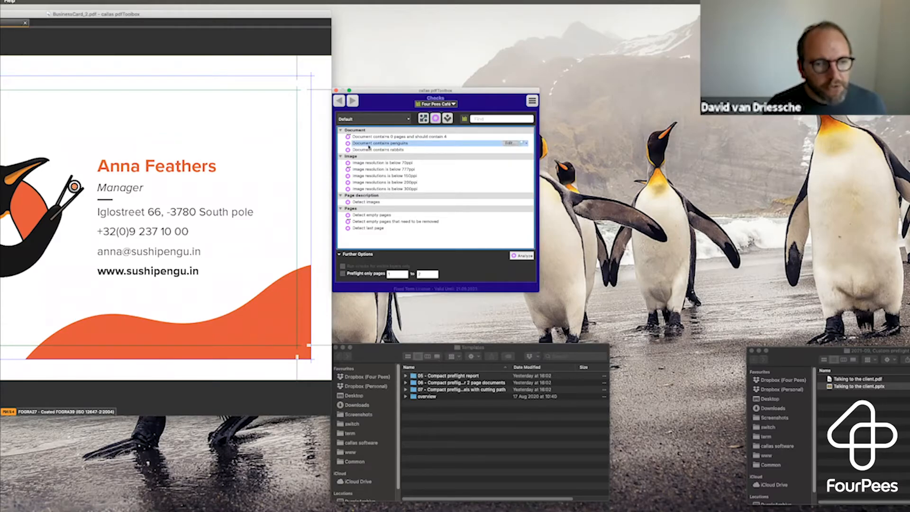
click(520, 257)
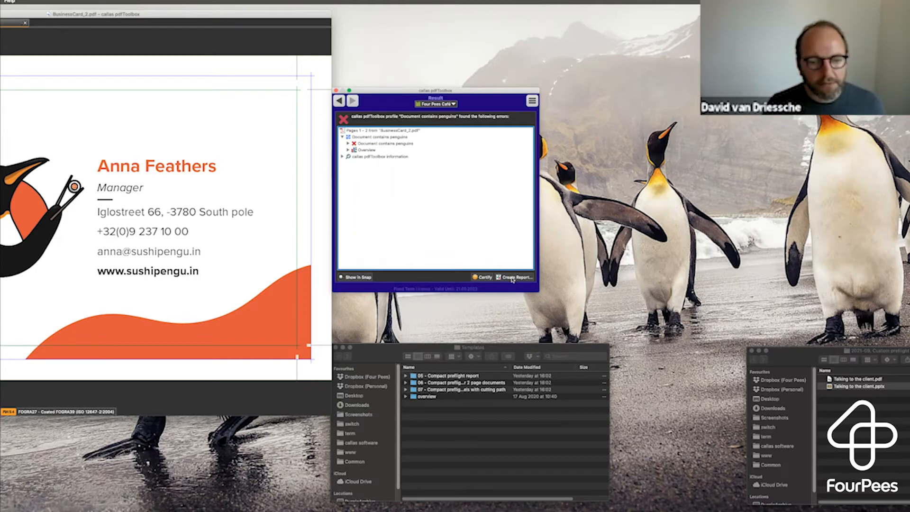
Save a custom PDF report with the template "A4 compact report for files showing a special separation" as BusinessCard_2_report.pdf on the Desktop
click(512, 279)
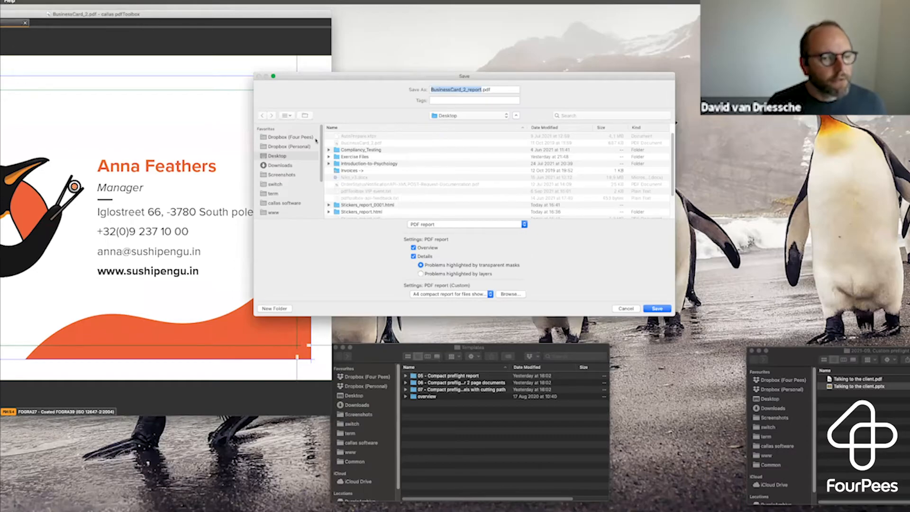
click(452, 228)
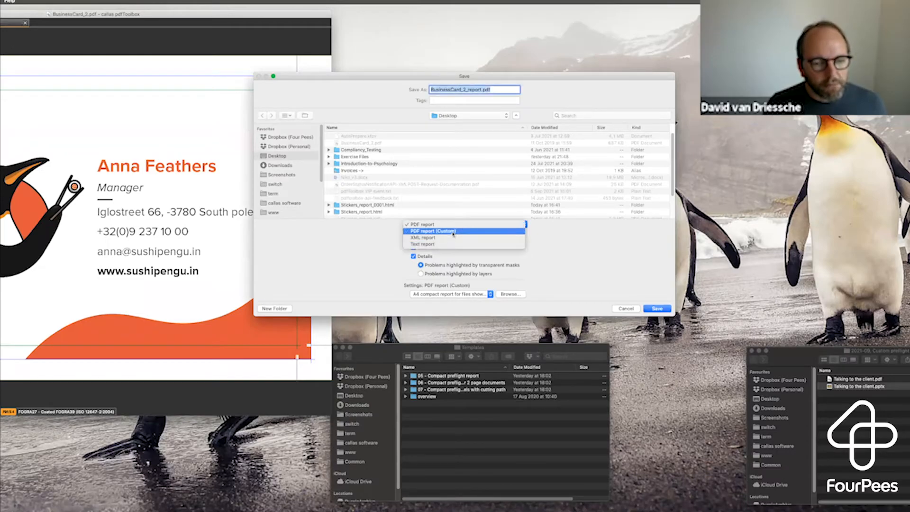
click(453, 232)
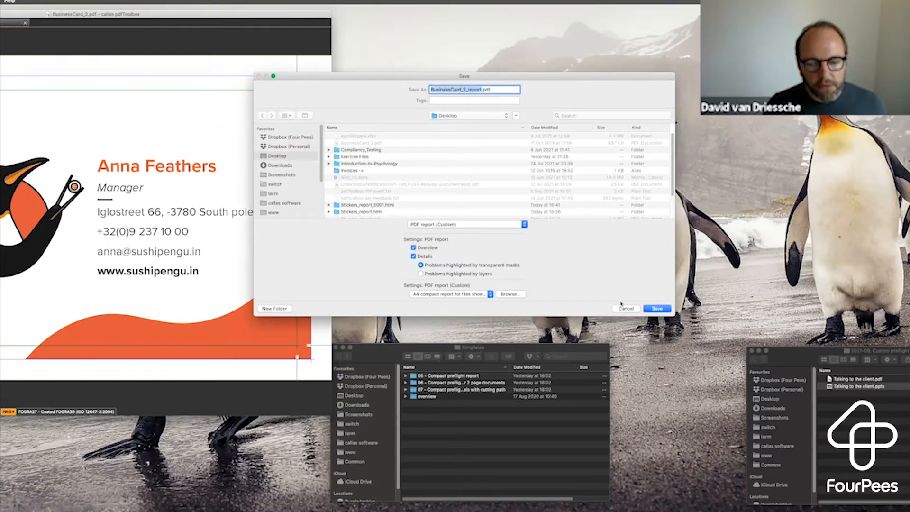
click(490, 294)
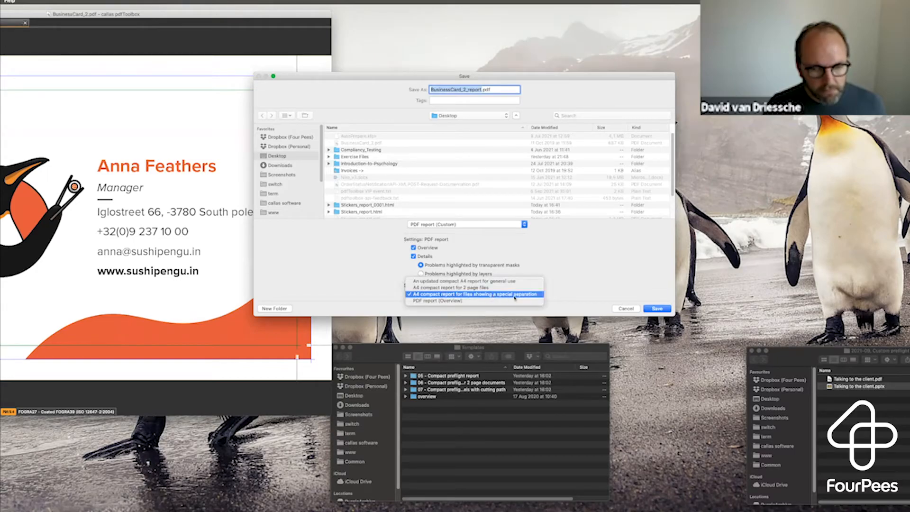
click(572, 300)
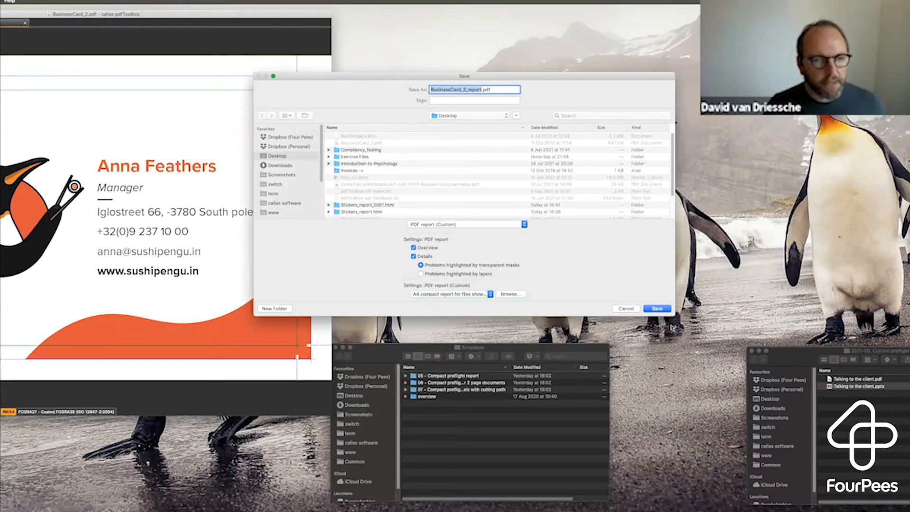
click(658, 308)
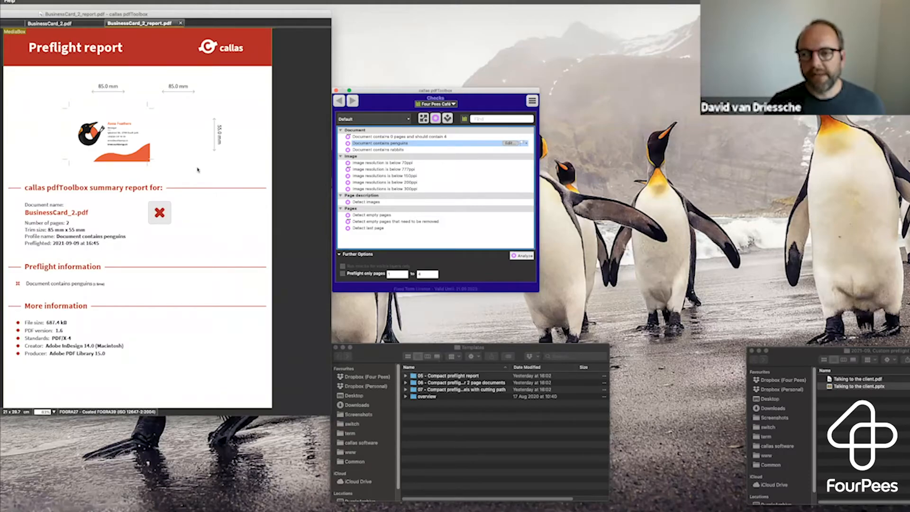
Close the report and save a custom one with the template "A4 compact report for 2 page files" as BusinessCard_2_report.pdf, replacing the existing file
click(180, 25)
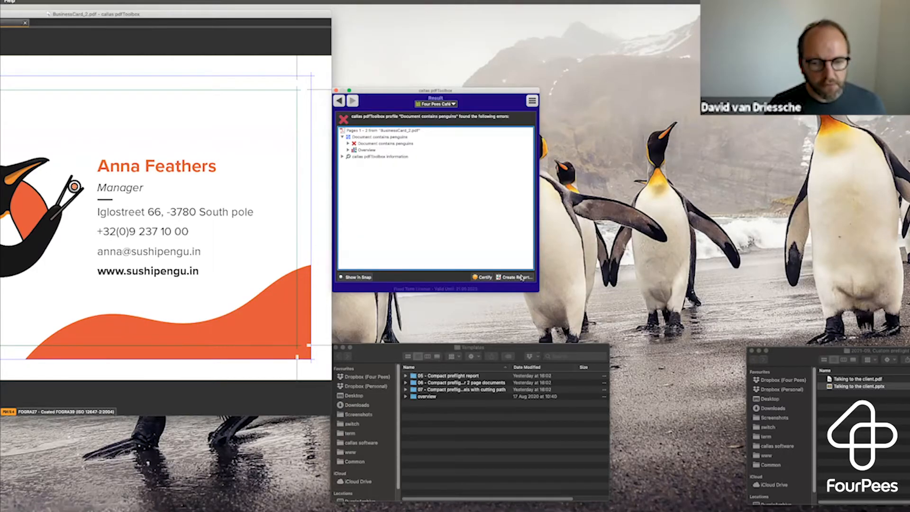
click(522, 276)
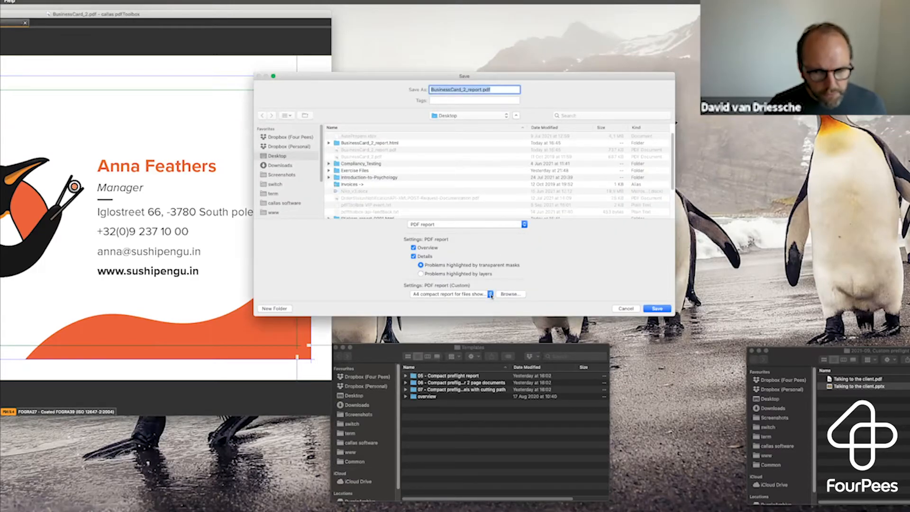
click(491, 295)
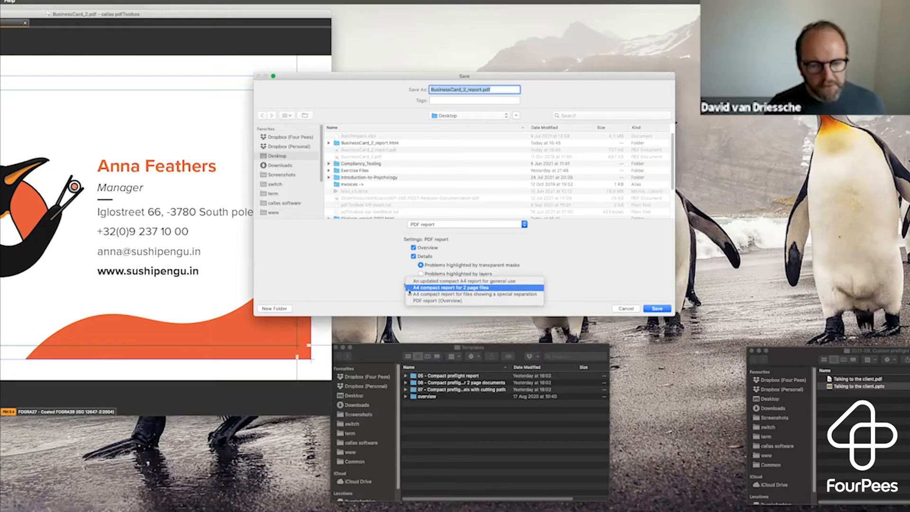
click(495, 289)
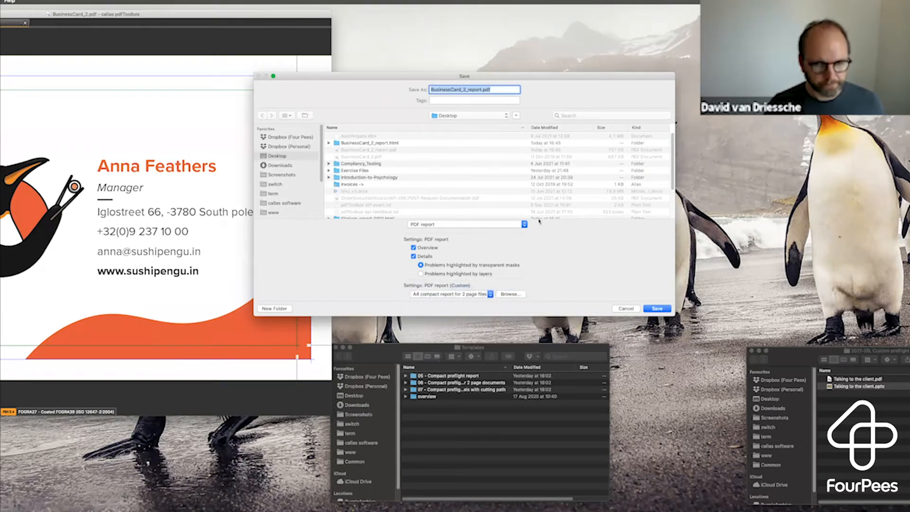
click(524, 224)
click(522, 232)
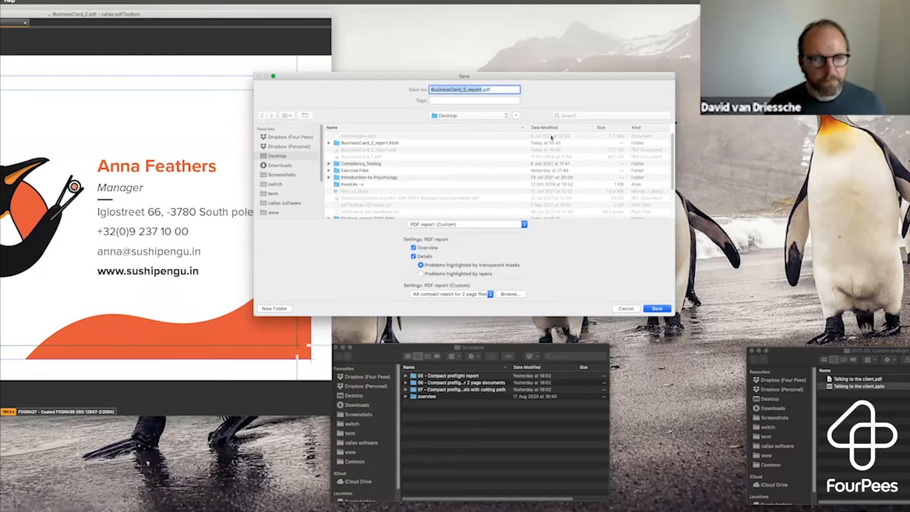
key(Return)
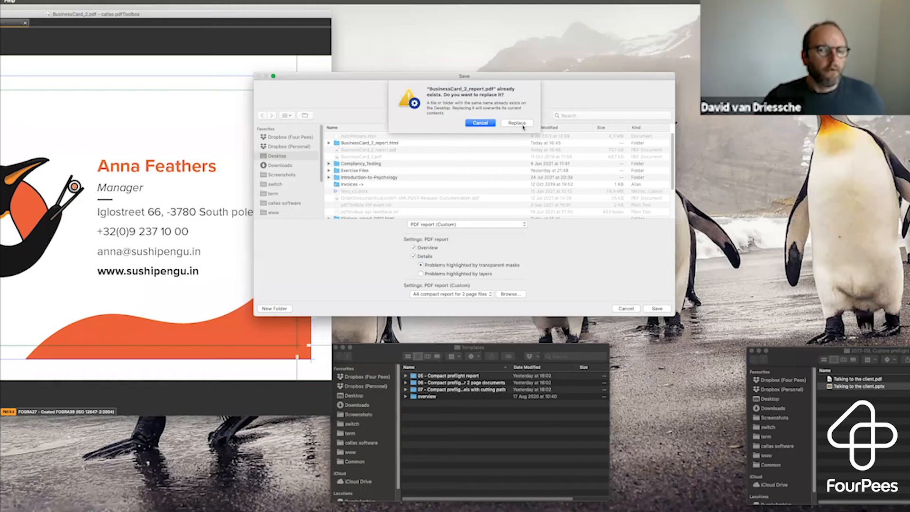
click(523, 126)
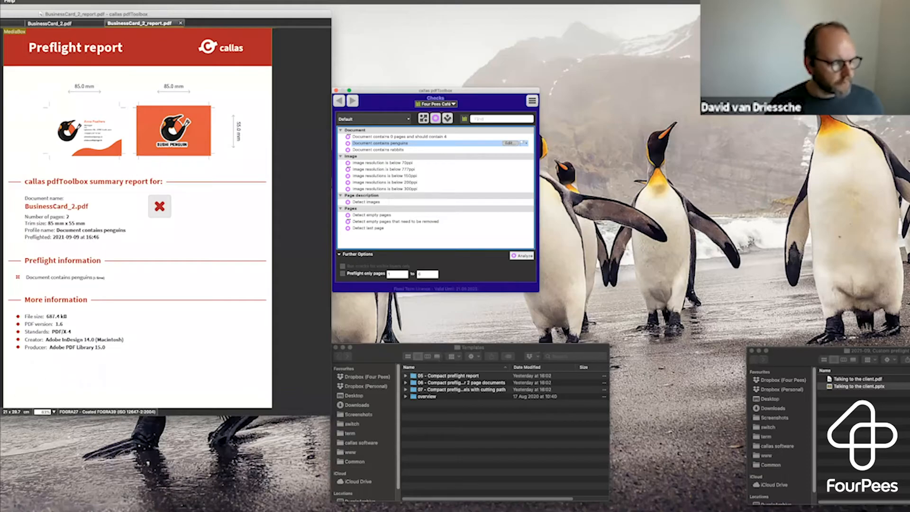
Page through the two-page business card report to examine its color information, separations and annotated document pages
click(1, 412)
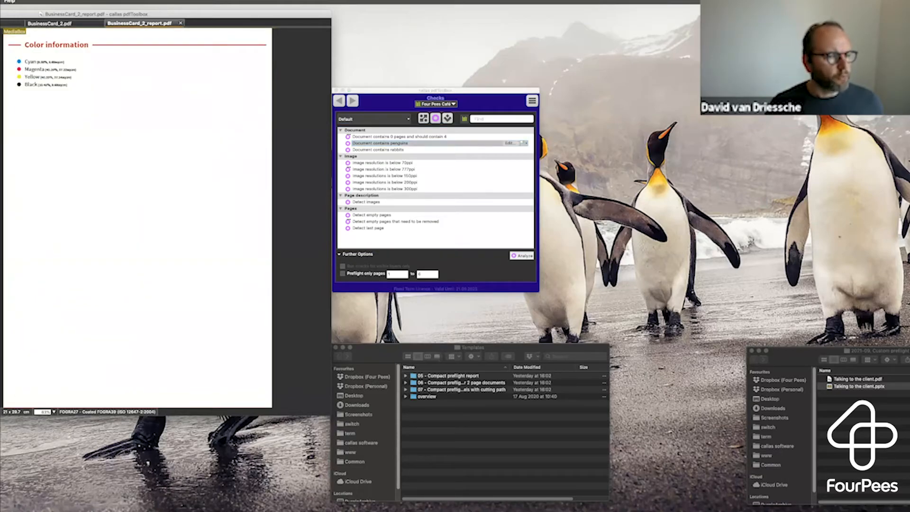
key(Page_Down)
key(Page_Down)
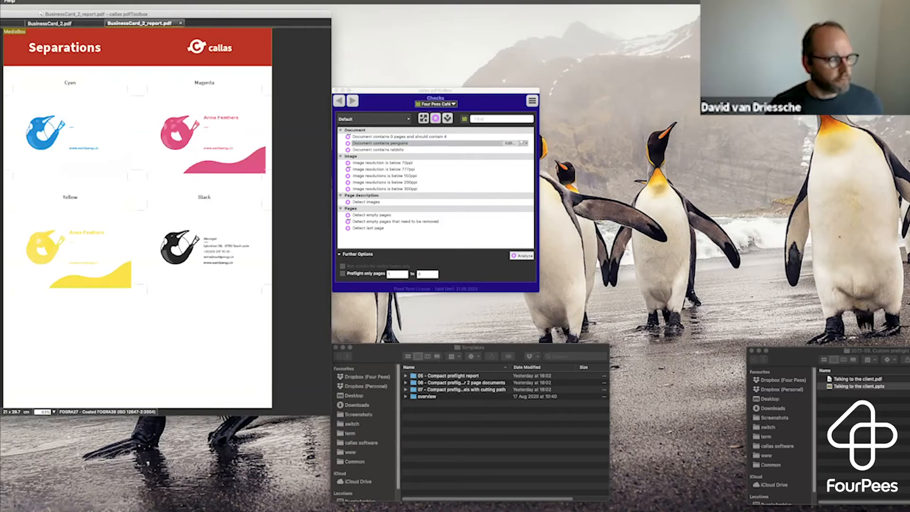
key(Page_Down)
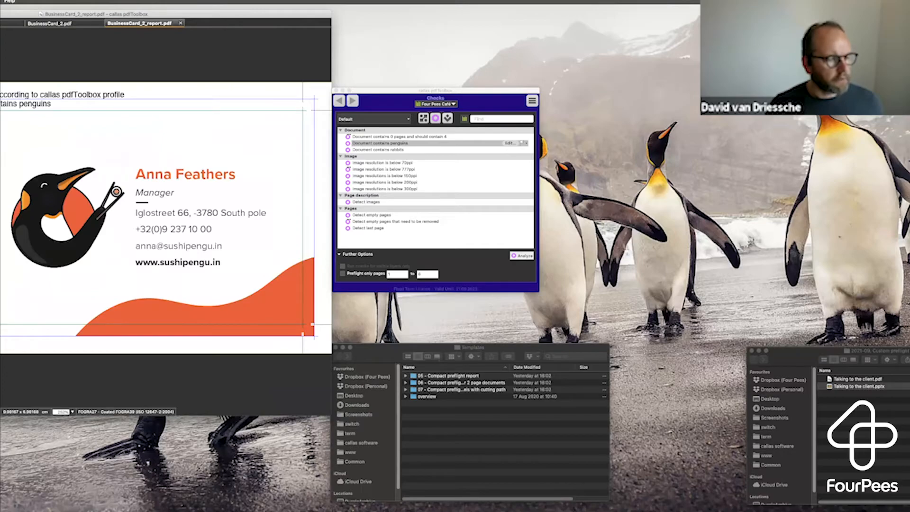
Return the business card report to its first page, switch to Visual Studio Code and position its Templates window for viewing
key(Home)
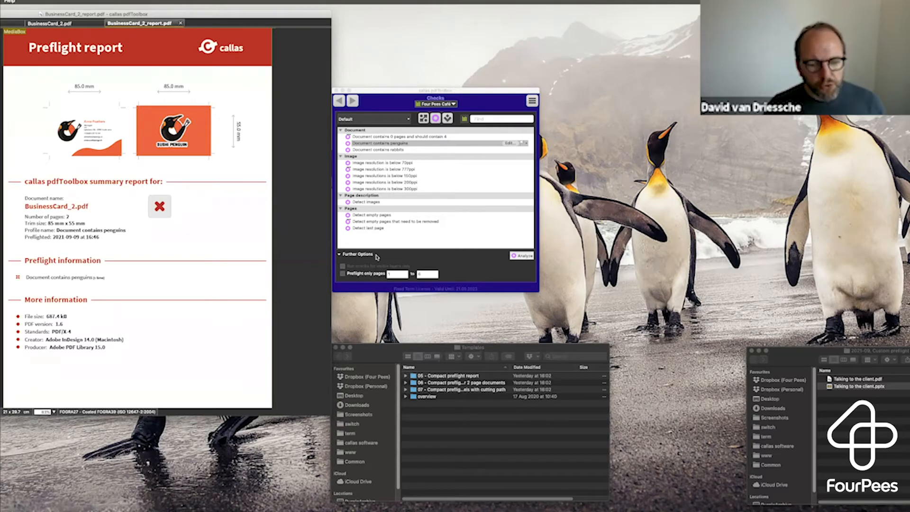
key(super+Tab)
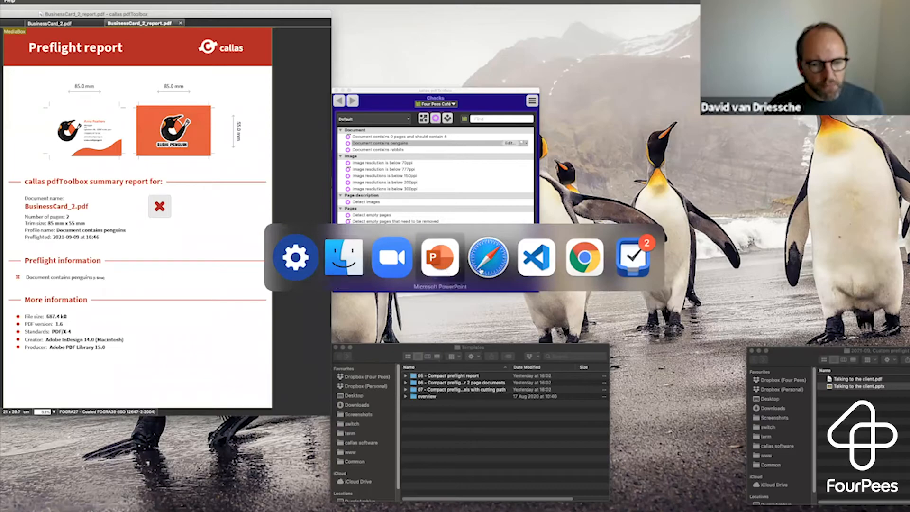
click(541, 267)
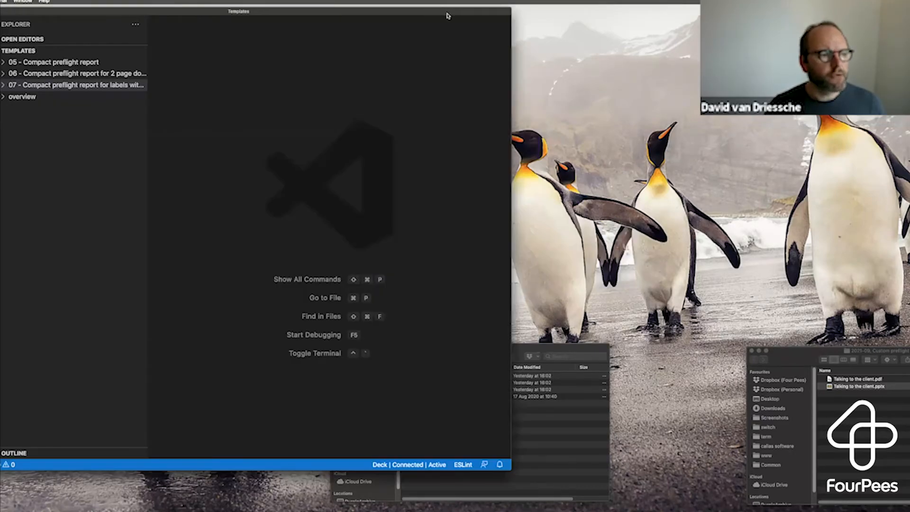
drag(448, 13, 480, 17)
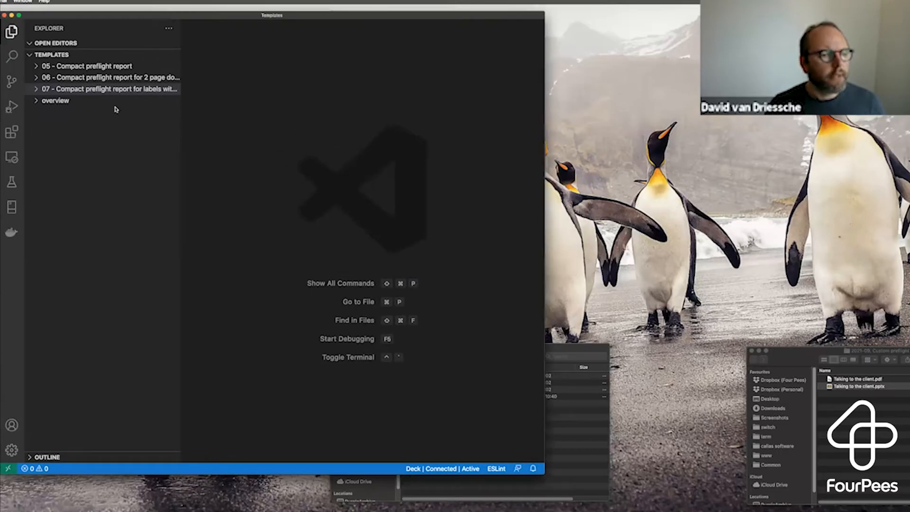
drag(81, 15, 61, 14)
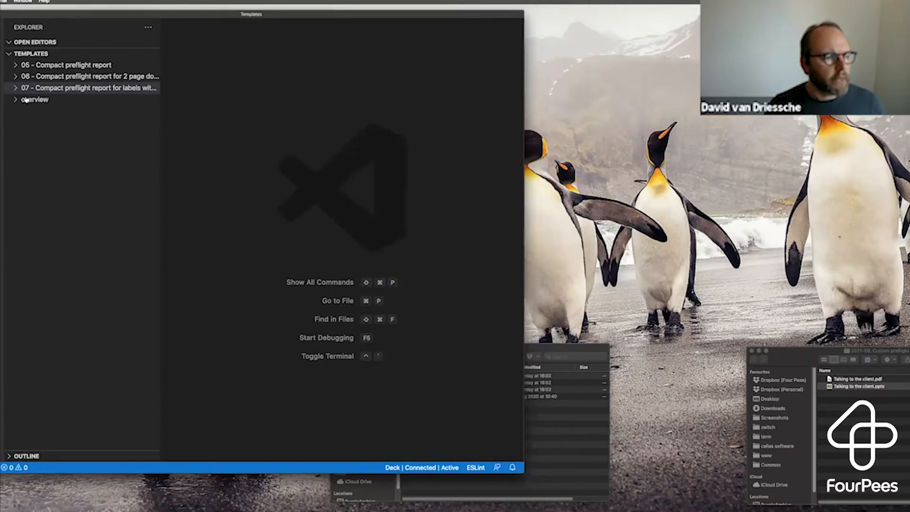
Expand the "05 - Compact preflight report" template folder and examine the contents of its scripts and img subfolders
click(16, 66)
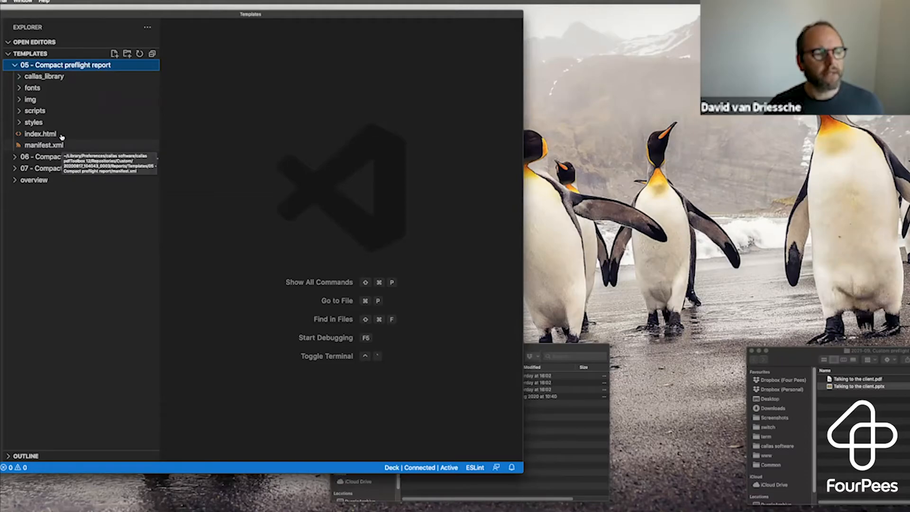
click(34, 112)
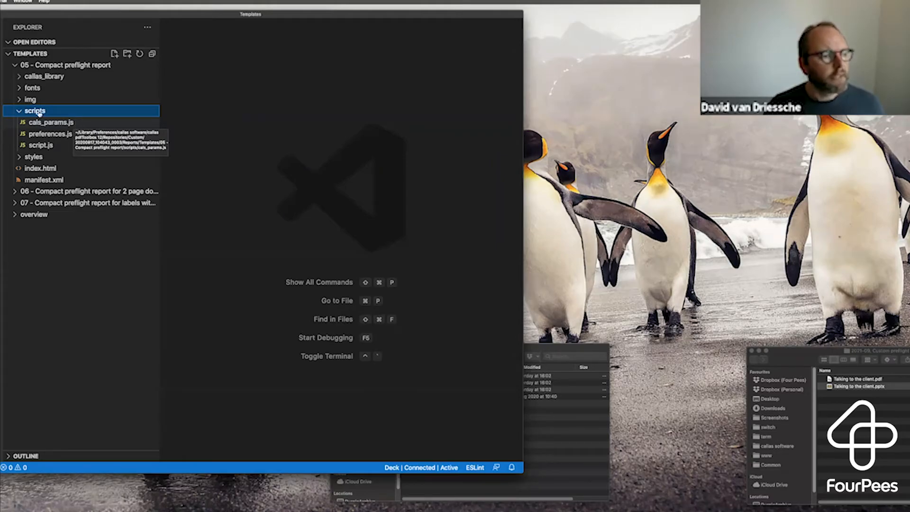
click(19, 100)
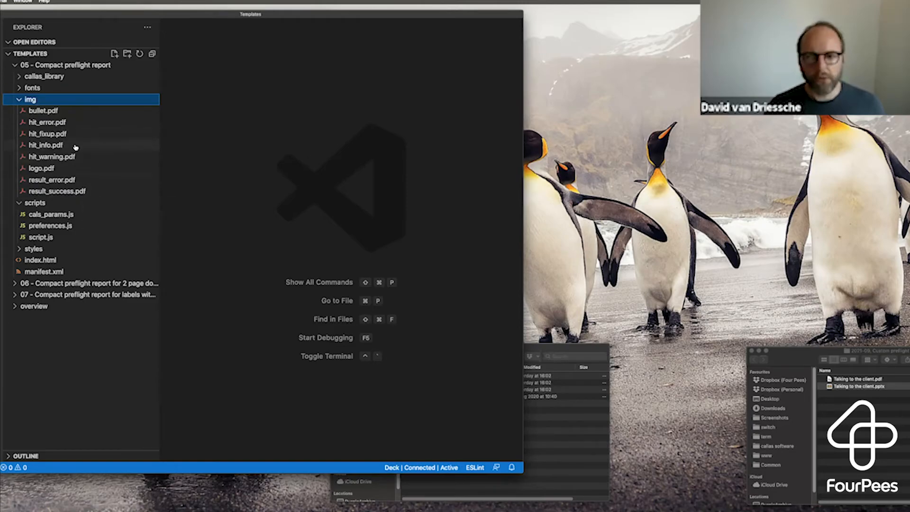
click(19, 100)
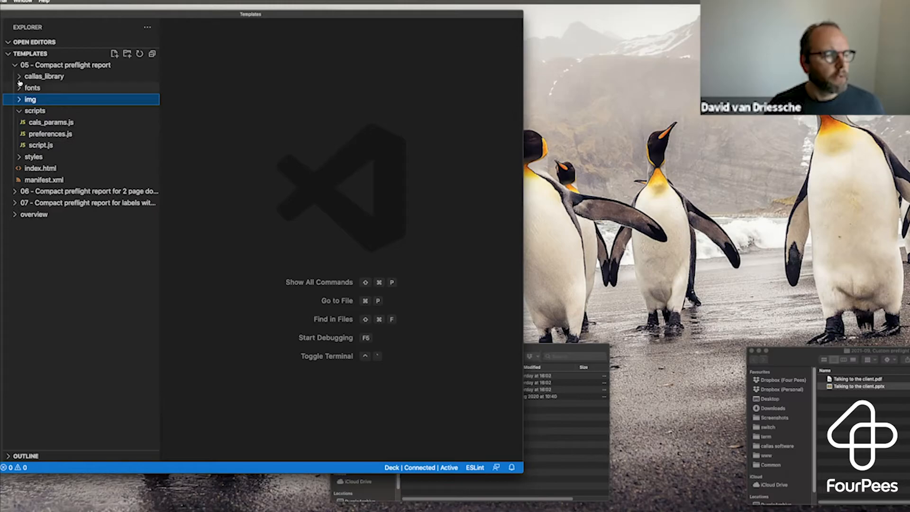
click(19, 111)
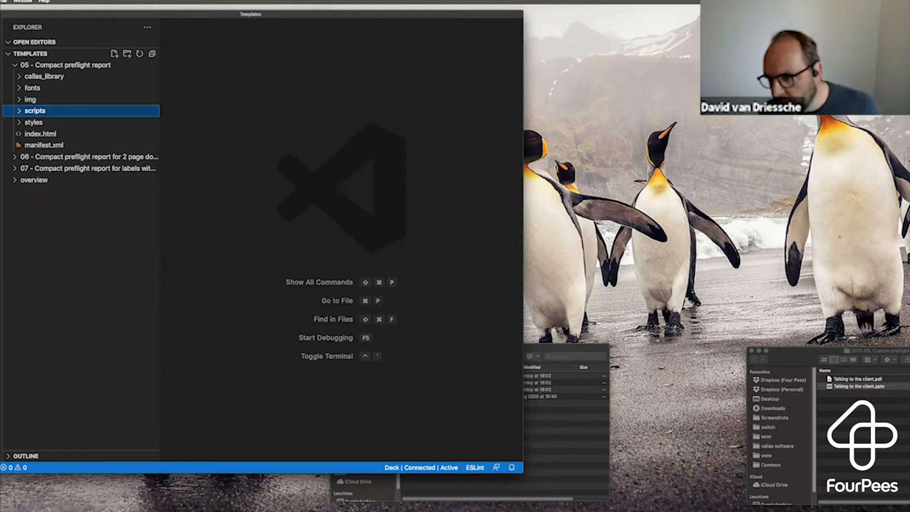
Move the Stickers_report.html folder to a free spot on the desktop and open it in Finder over the code editor
drag(905, 379, 590, 150)
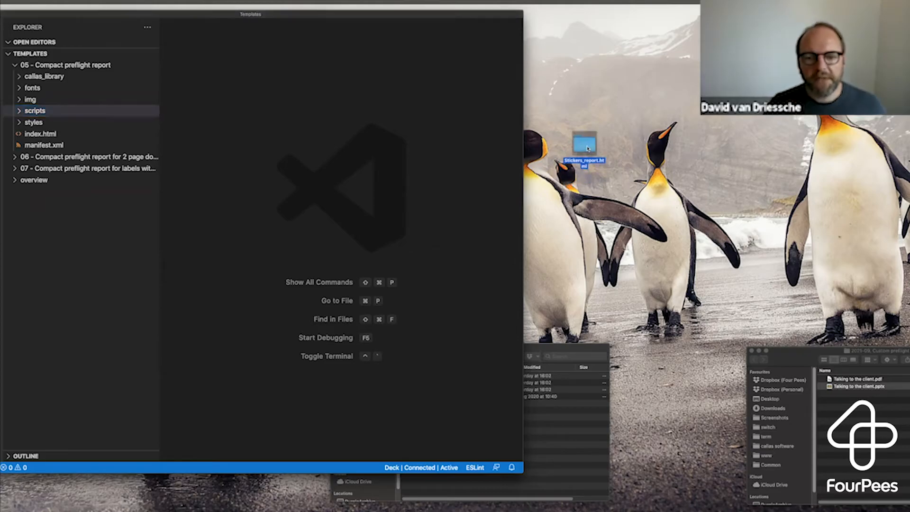
double_click(585, 145)
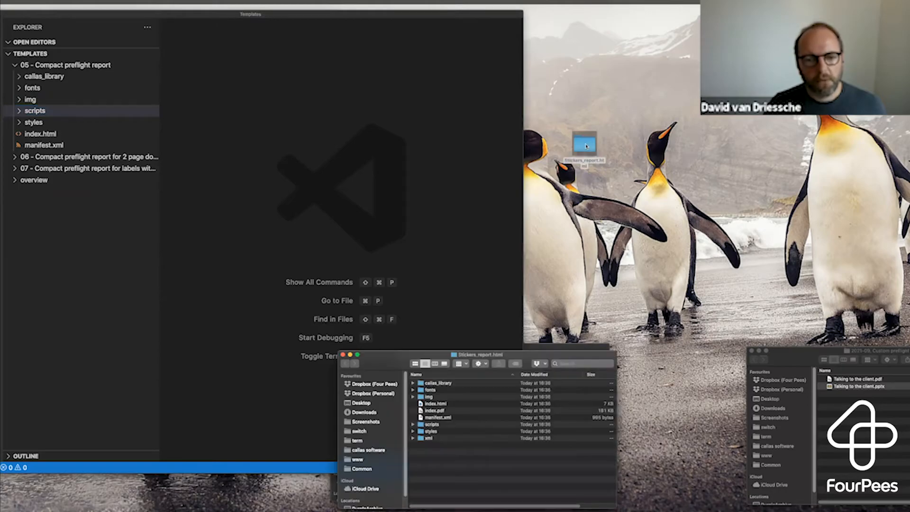
drag(575, 359, 529, 100)
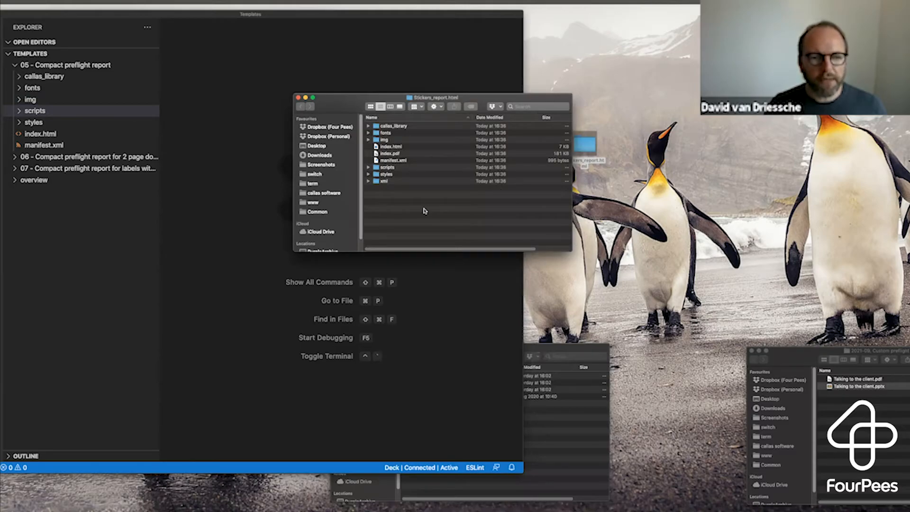
Expand img, cals_pages, 150 and 1 within Stickers_report.html and select cals_src_a.png
click(369, 140)
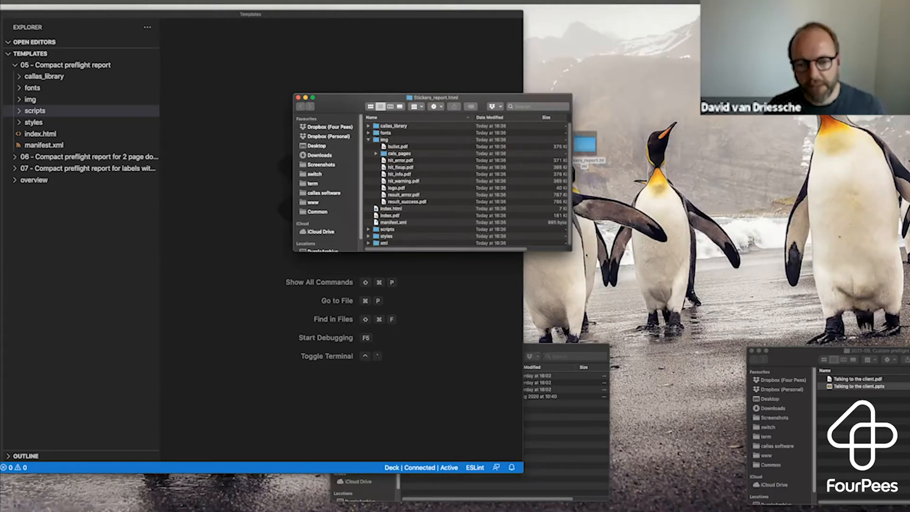
click(386, 154)
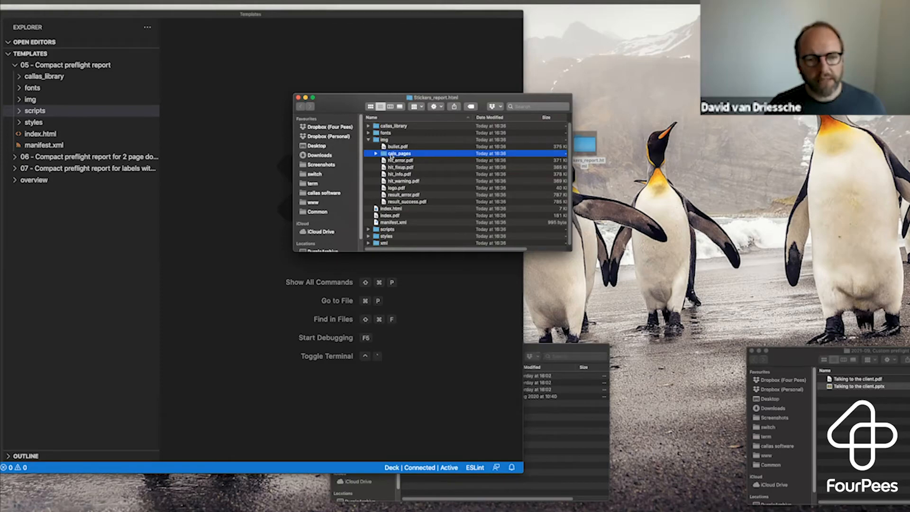
key(Right)
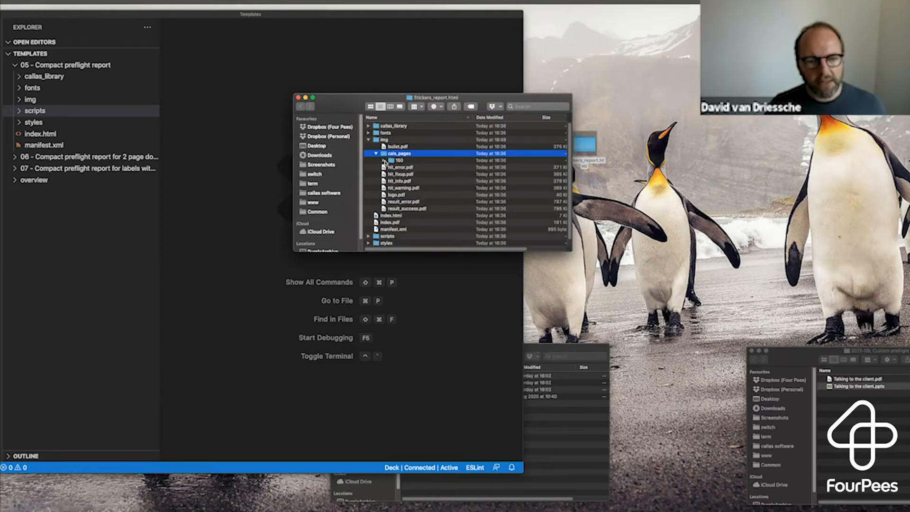
click(404, 162)
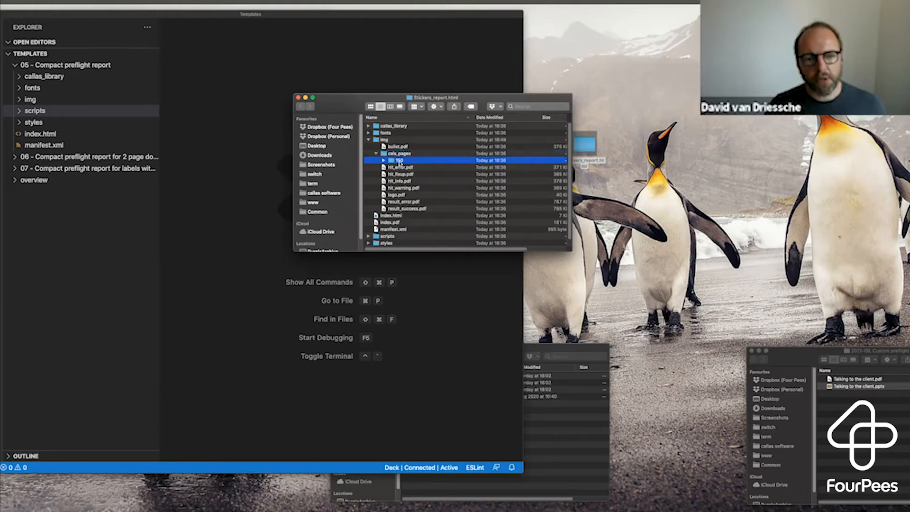
click(383, 161)
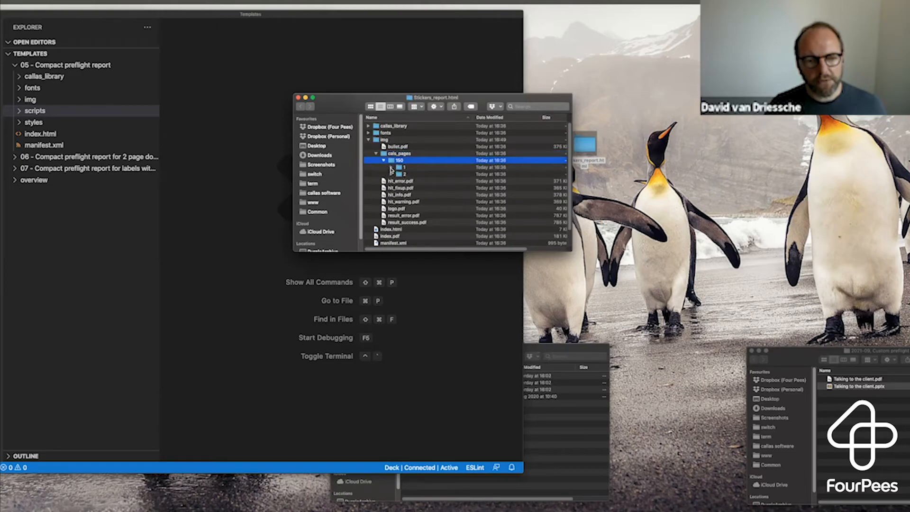
click(391, 167)
key(Down)
key(Down)
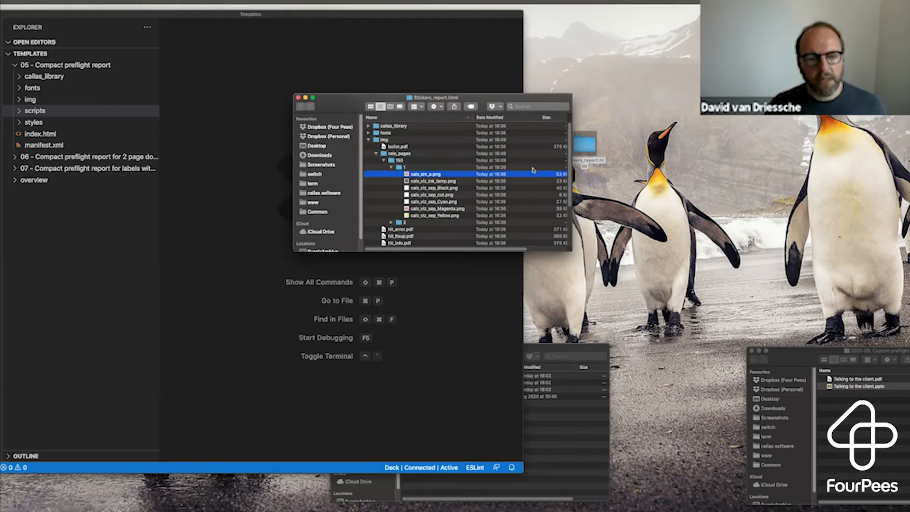
Preview the page 1 images in turn, from cals_src_a.png through the ink and separation images to cals_viz_sep_Yellow.png
key(space)
key(Down)
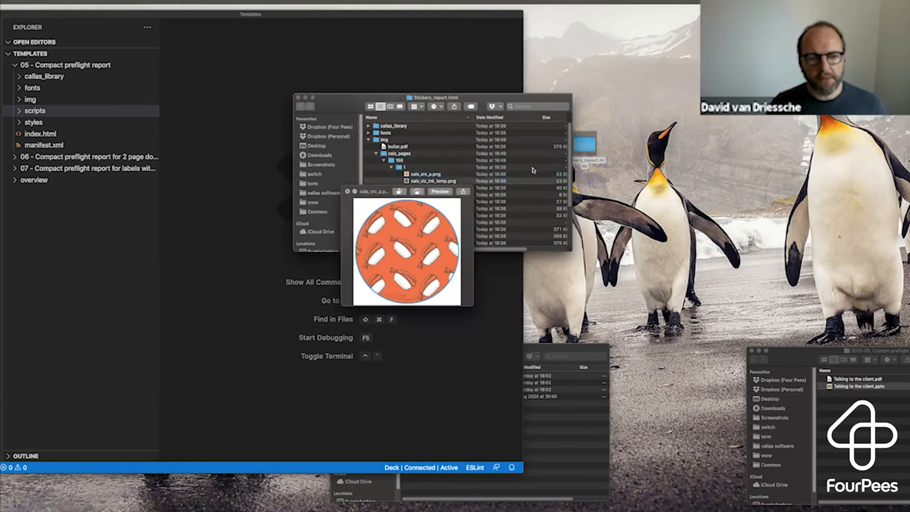
key(Down)
key(Down)
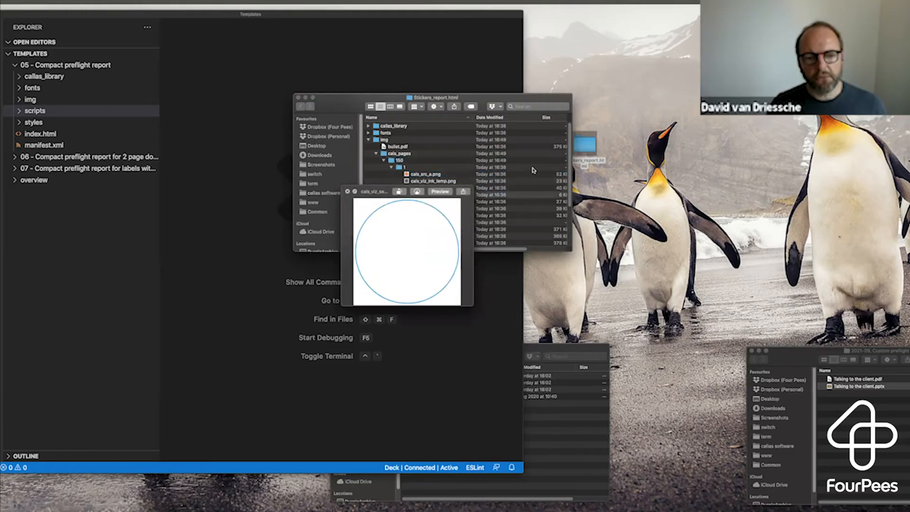
key(Down)
key(Down)
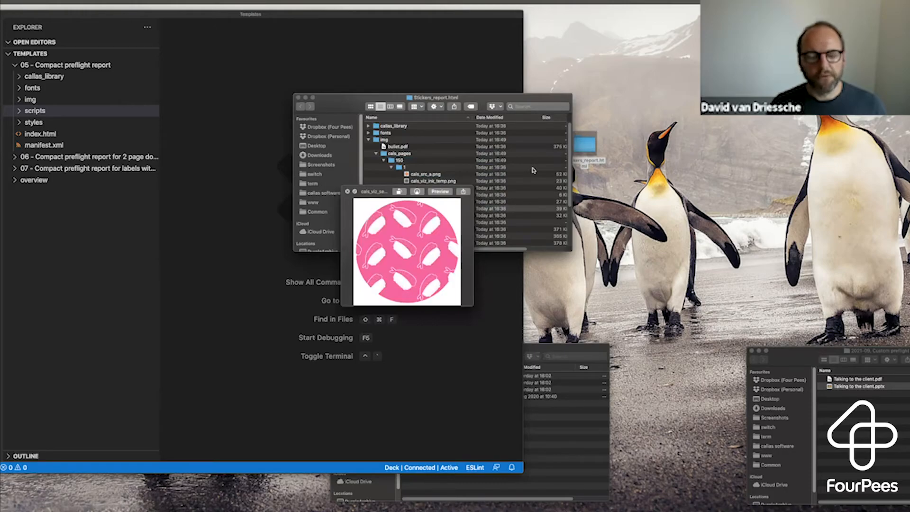
key(Down)
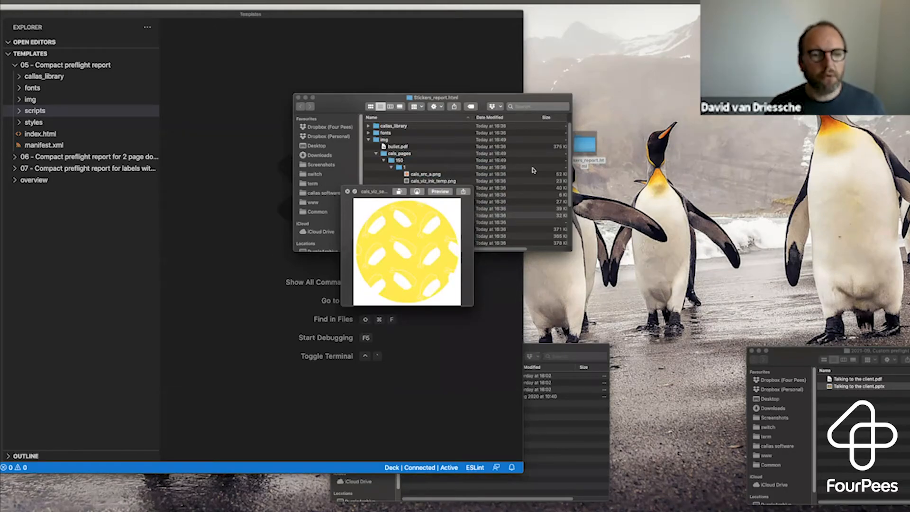
key(space)
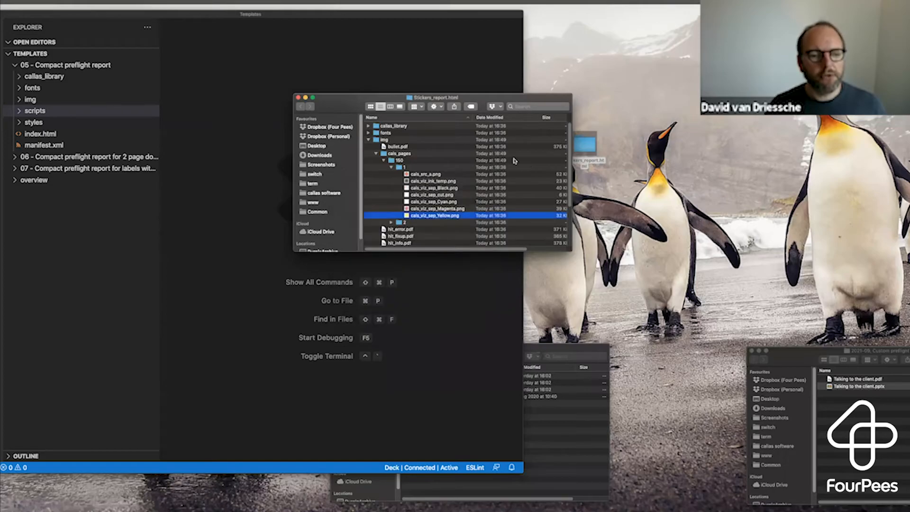
Expand page folder 2, preview its cals_src_a.png image, and close the Stickers_report.html folder window
click(391, 222)
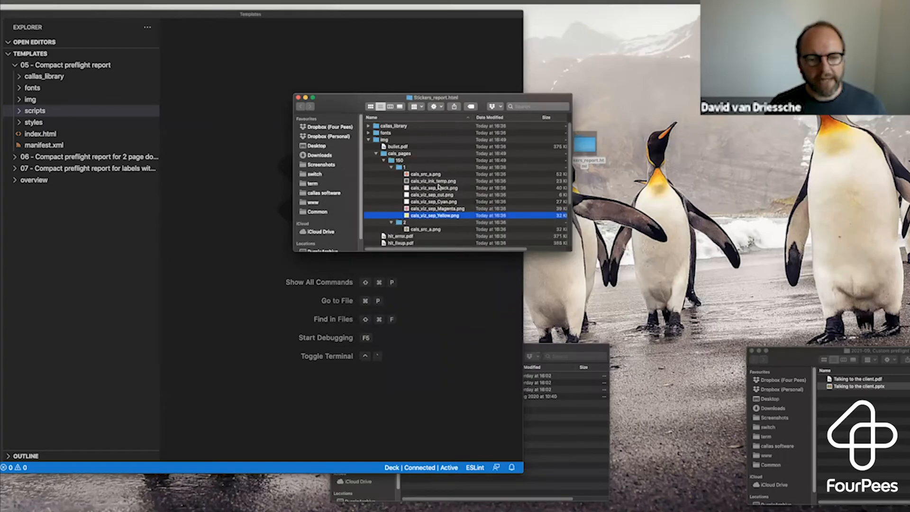
click(403, 223)
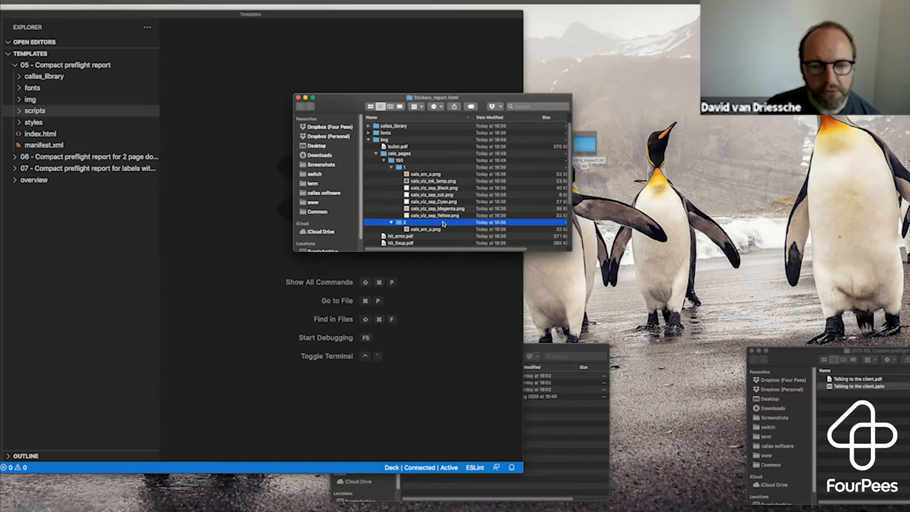
click(439, 229)
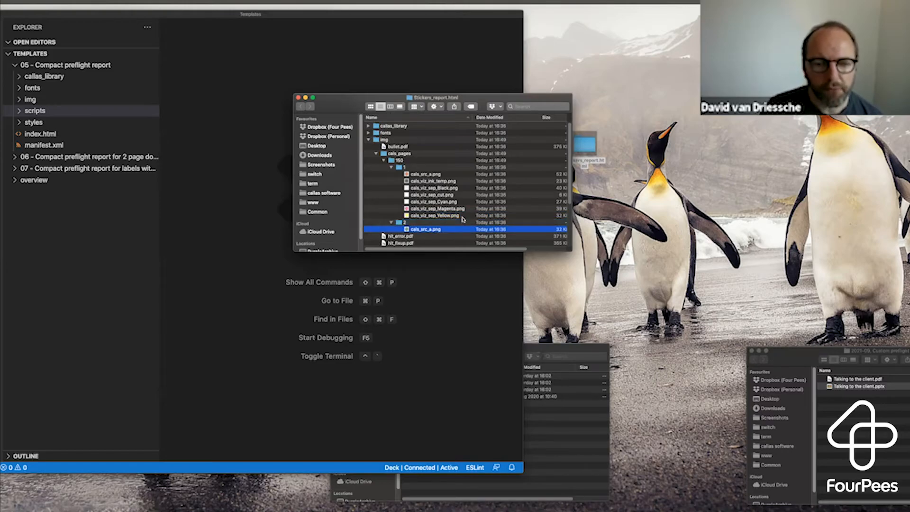
key(space)
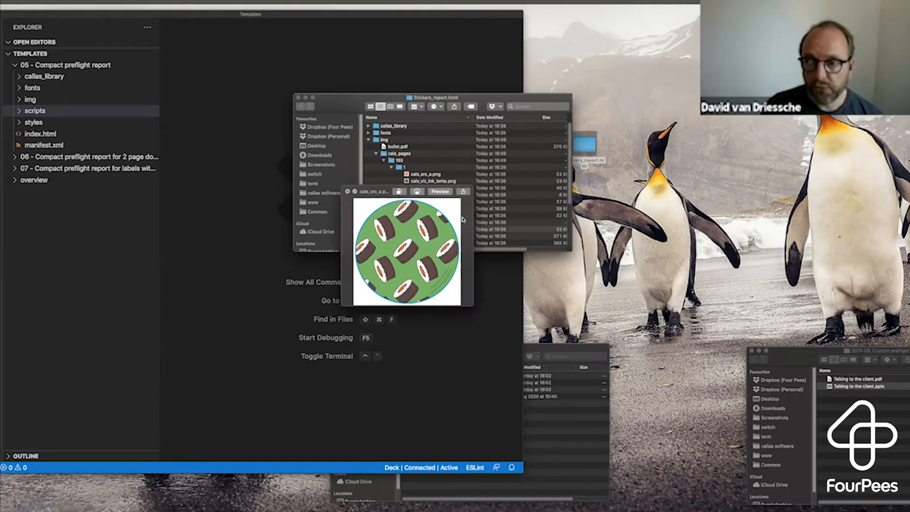
click(347, 192)
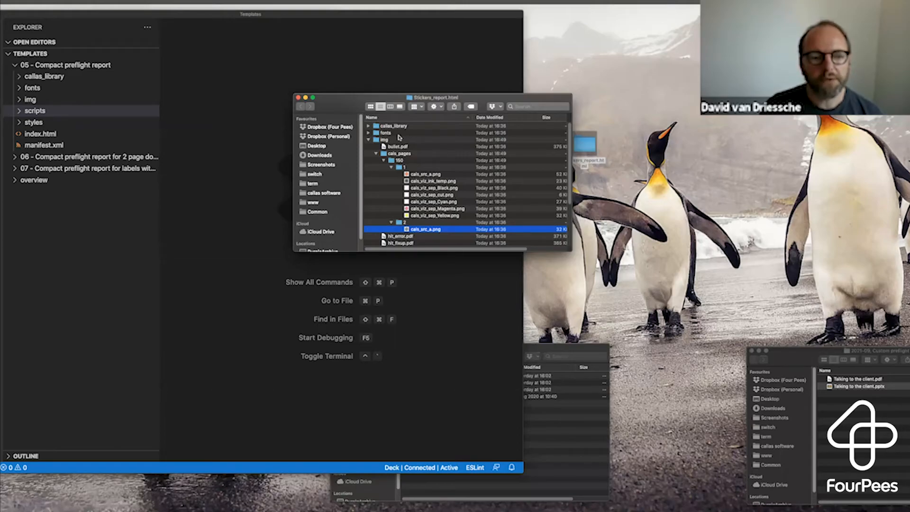
click(298, 97)
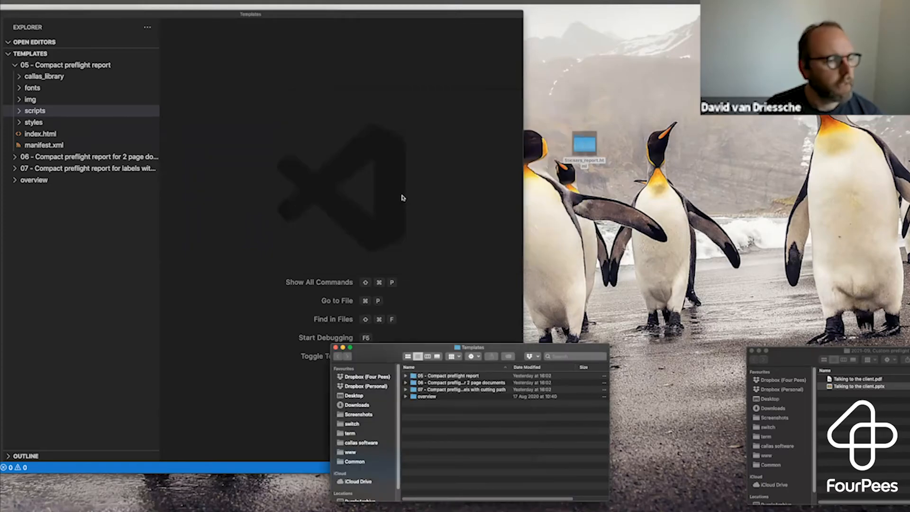
Open manifest.xml of the "05 - Compact preflight report" template, widen the editor, and examine its displayname, settings and keeptemp elements
click(56, 146)
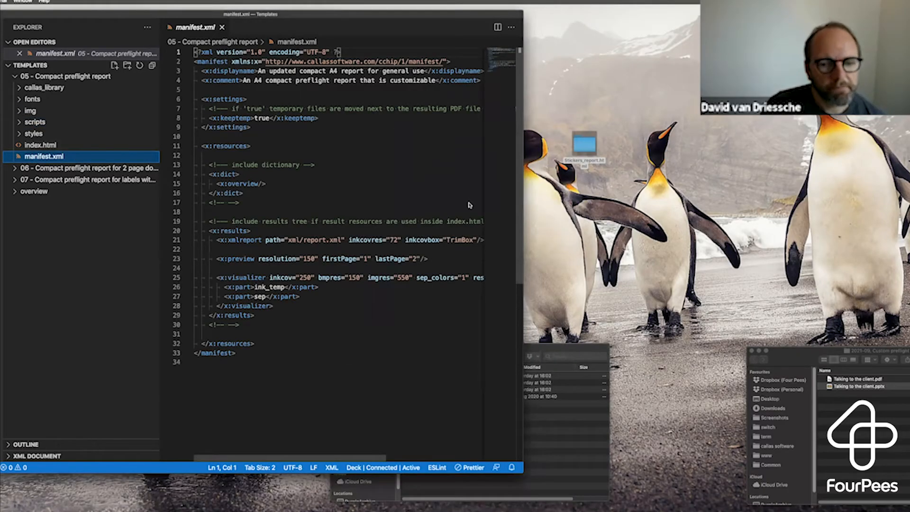
drag(526, 201, 581, 193)
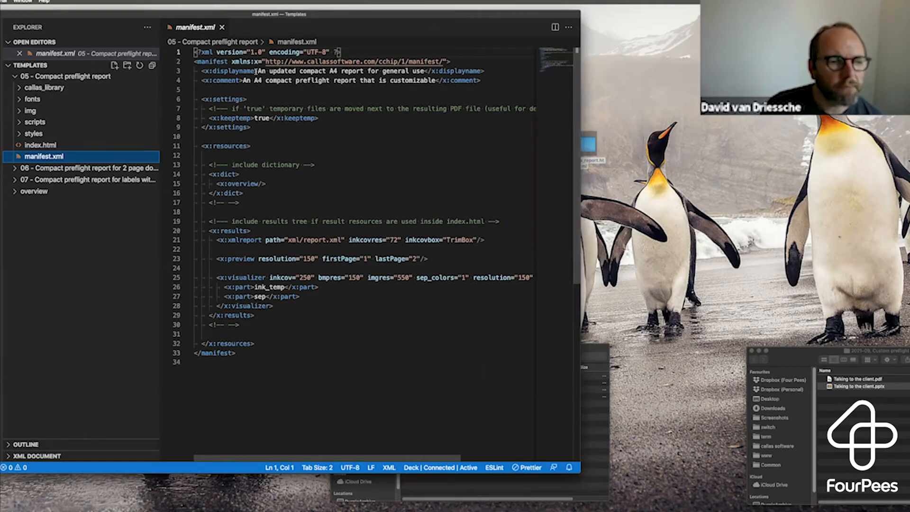
double_click(239, 72)
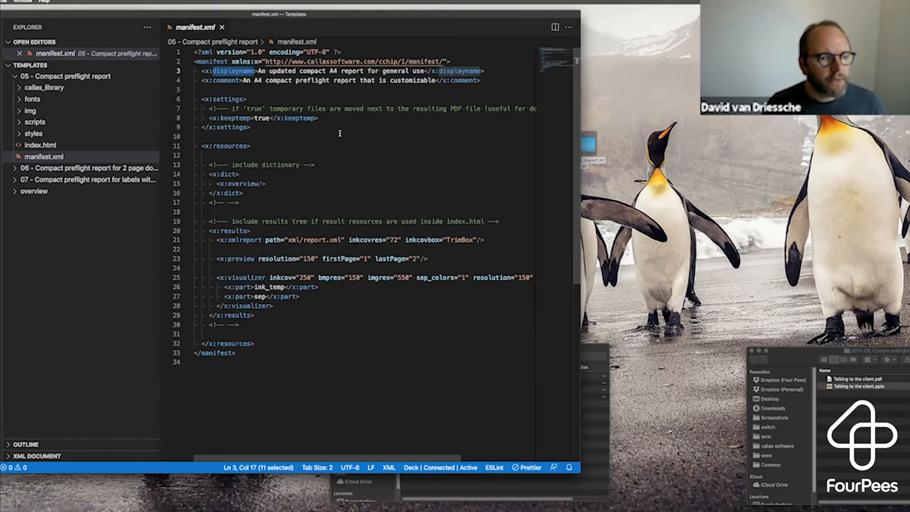
click(211, 99)
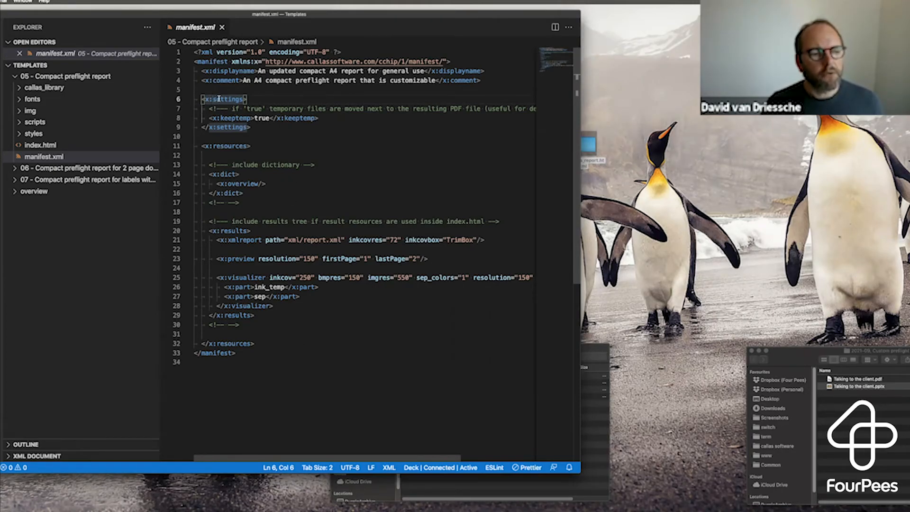
double_click(286, 118)
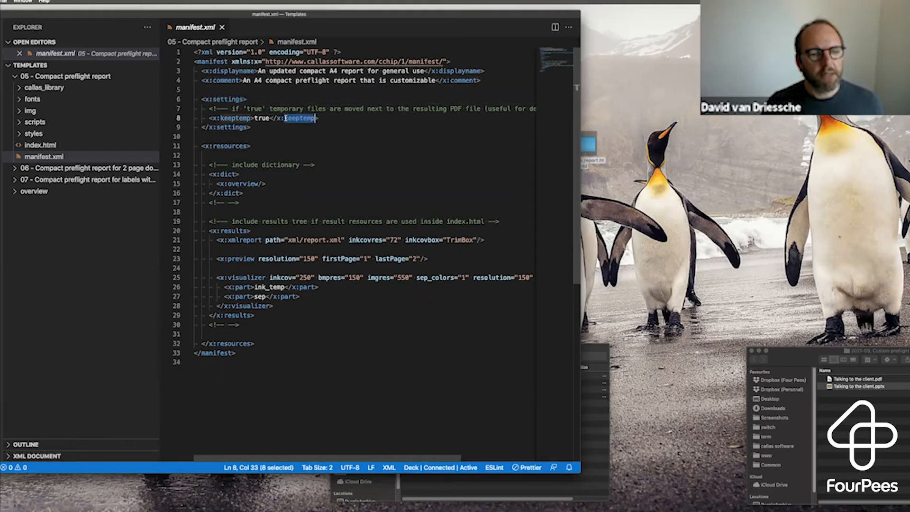
Examine the true value of the keeptemp setting and the xmlreport element in manifest.xml
double_click(262, 118)
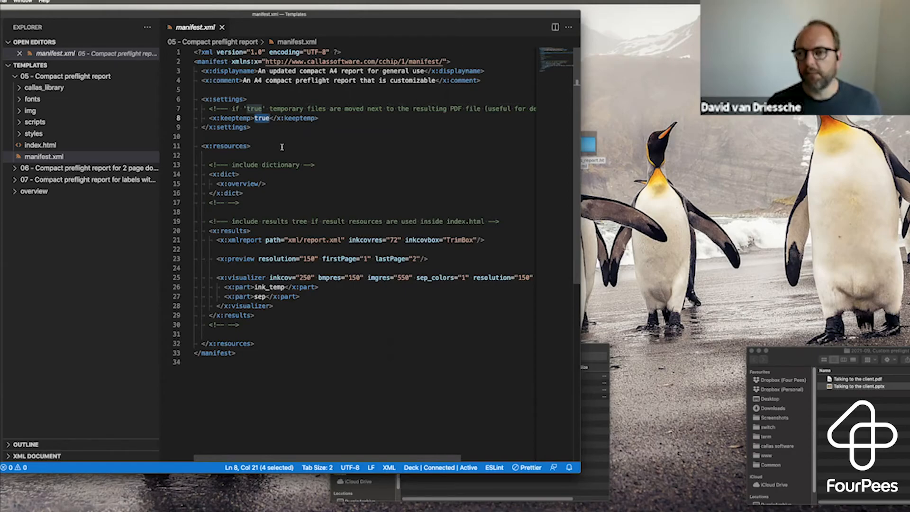
click(250, 240)
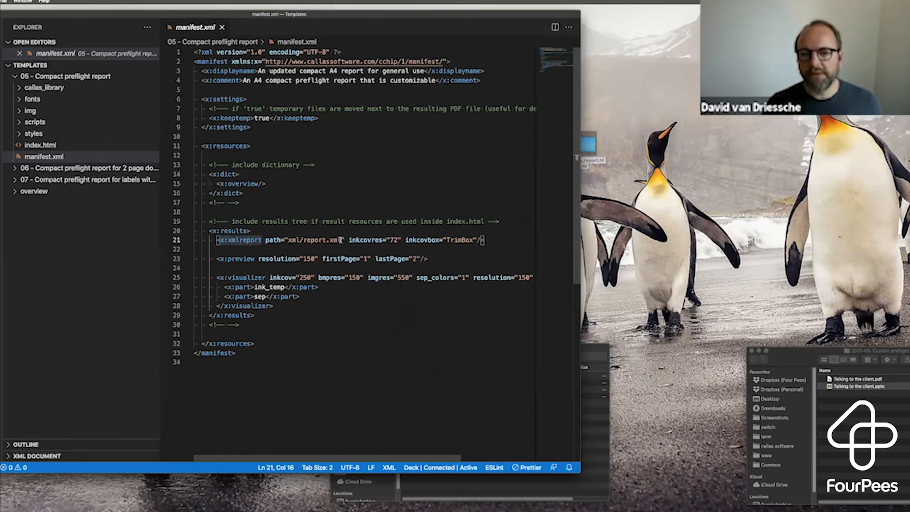
Open the Stickers_report.html folder, collapse img, expand xml to locate report.xml, and close the folder window
double_click(593, 146)
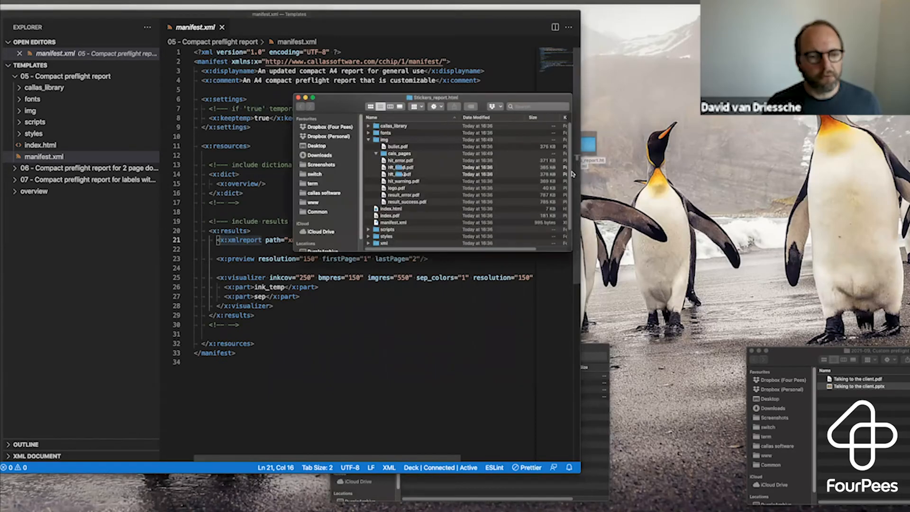
click(368, 140)
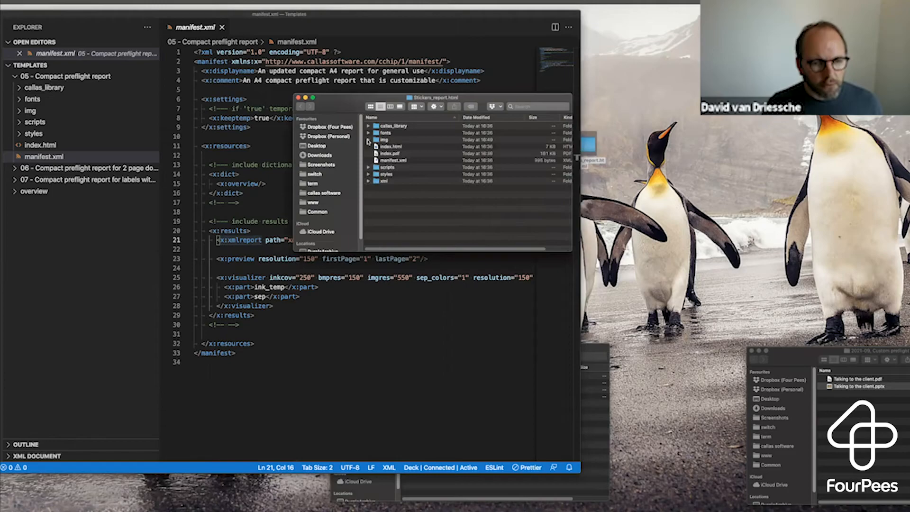
click(383, 183)
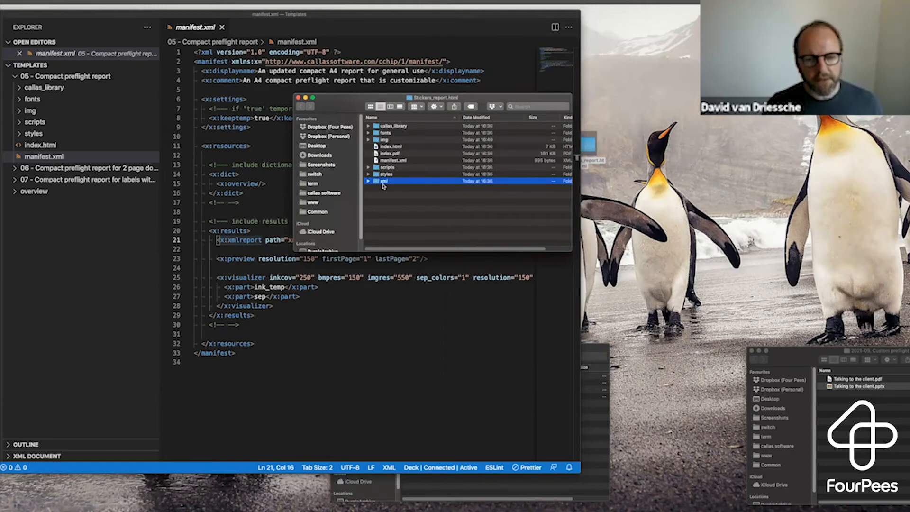
click(369, 181)
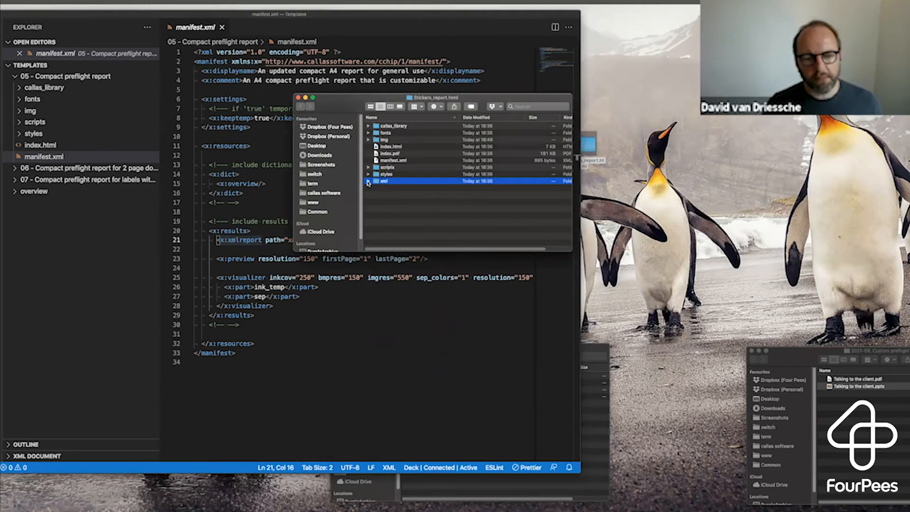
click(390, 189)
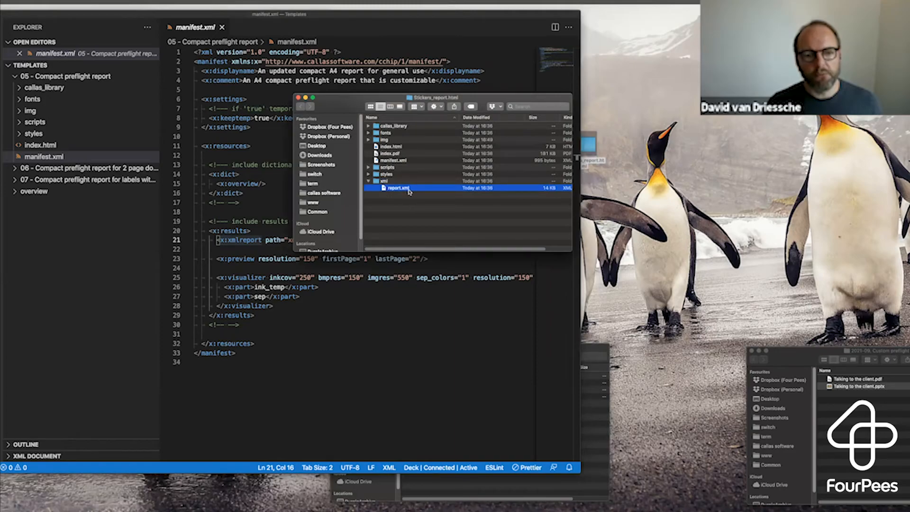
click(298, 99)
Highlight the path value xml/report.xml in the xmlreport element of manifest.xml
click(288, 241)
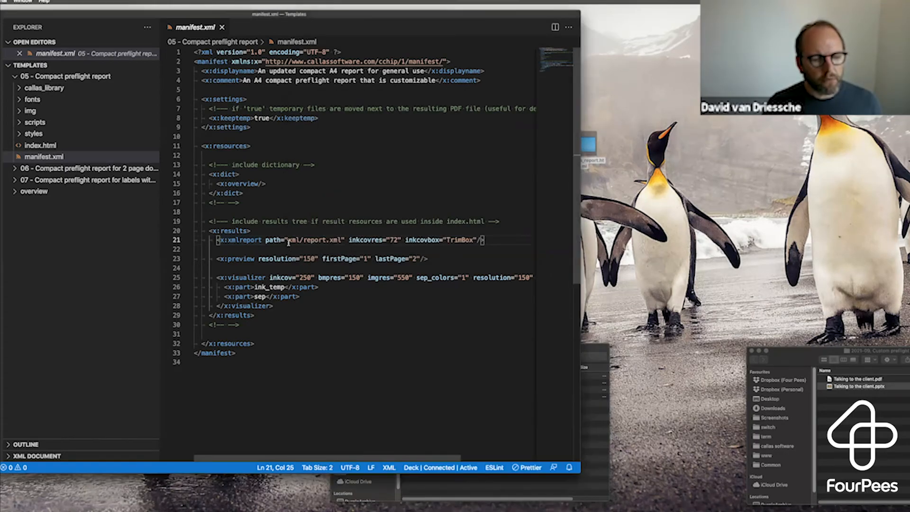
double_click(296, 240)
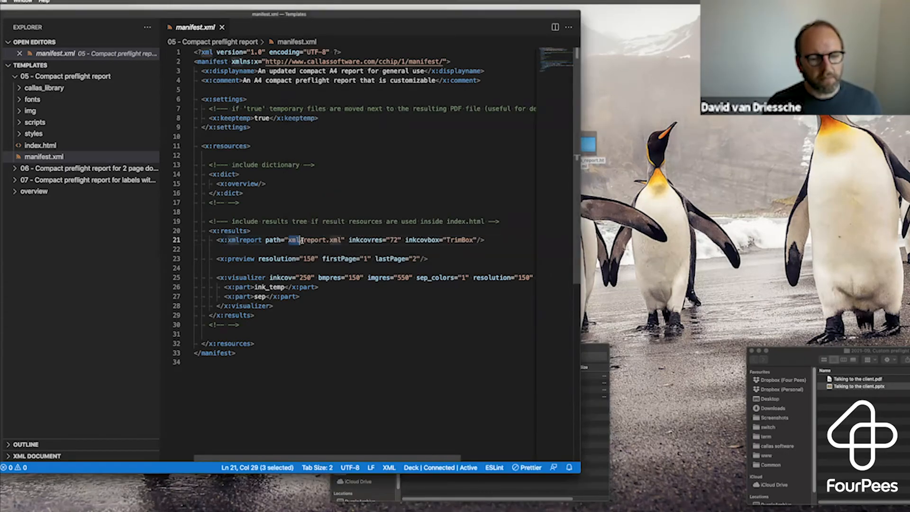
shift+click(340, 240)
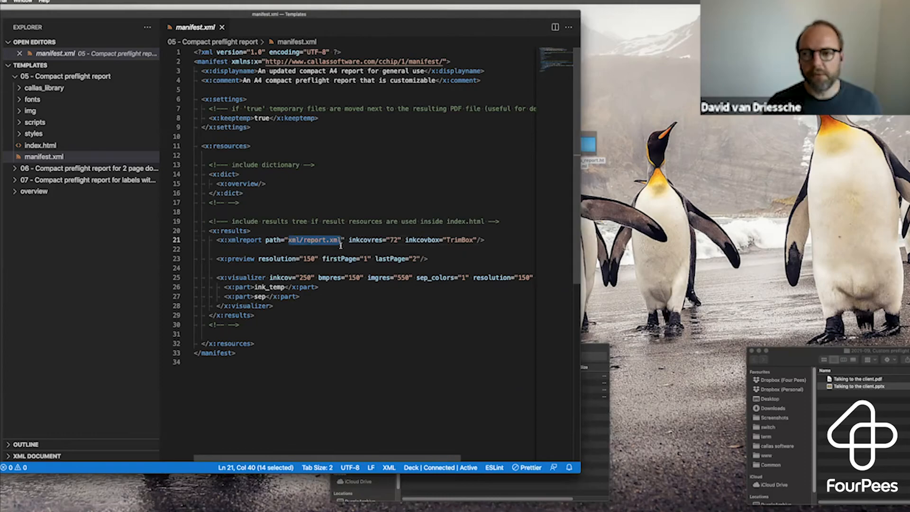
click(340, 240)
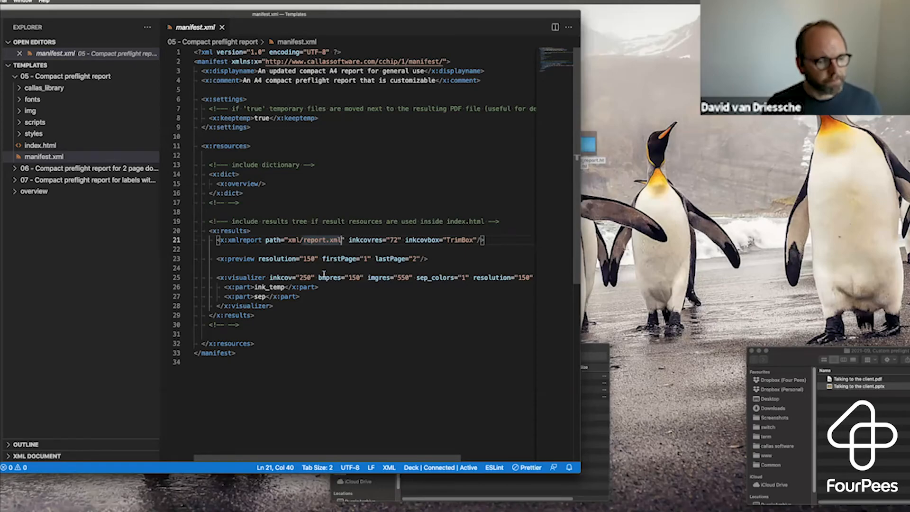
Examine the preview element in manifest.xml, highlighting its resolution and firstPage values
triple_click(273, 258)
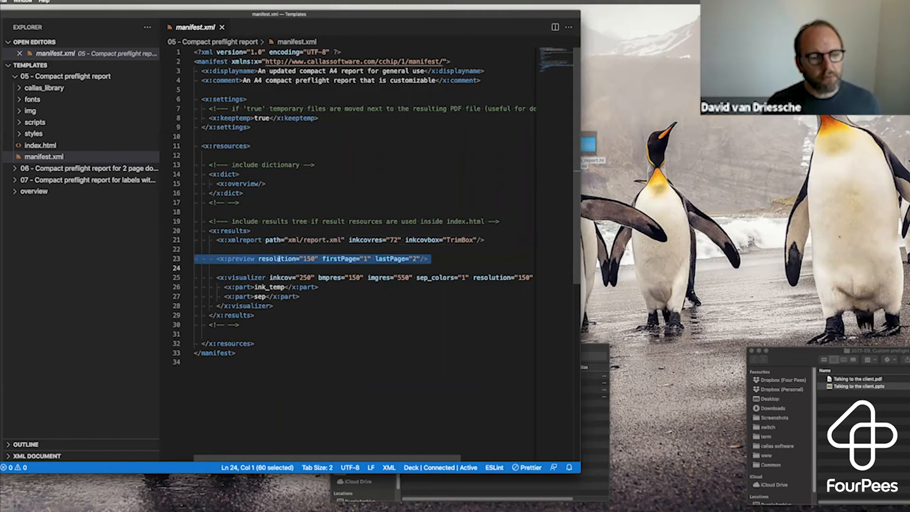
double_click(309, 259)
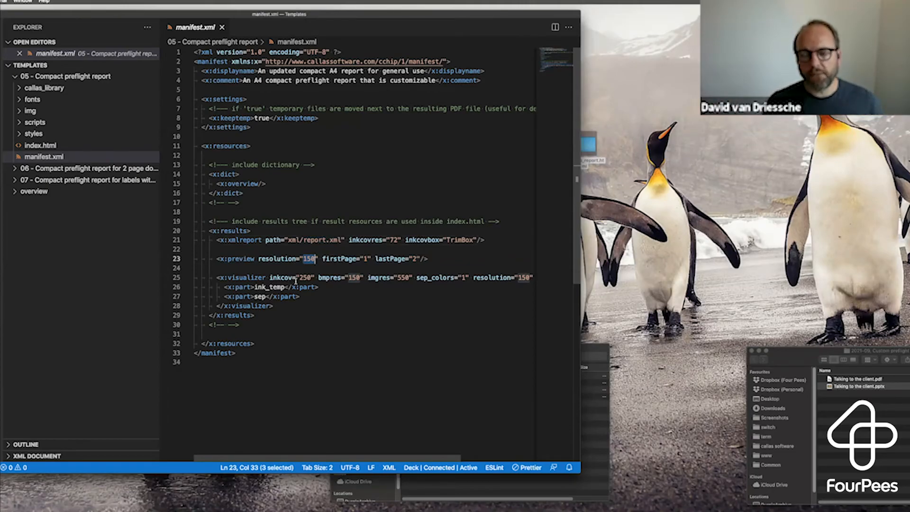
double_click(366, 258)
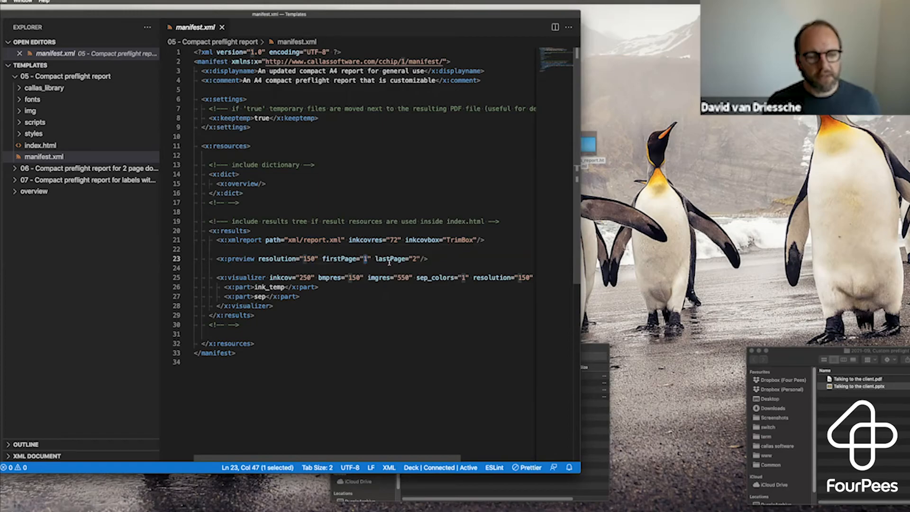
Examine the visualizer element in manifest.xml, highlighting its inkcov value and the ink_temp and sep parts
triple_click(262, 279)
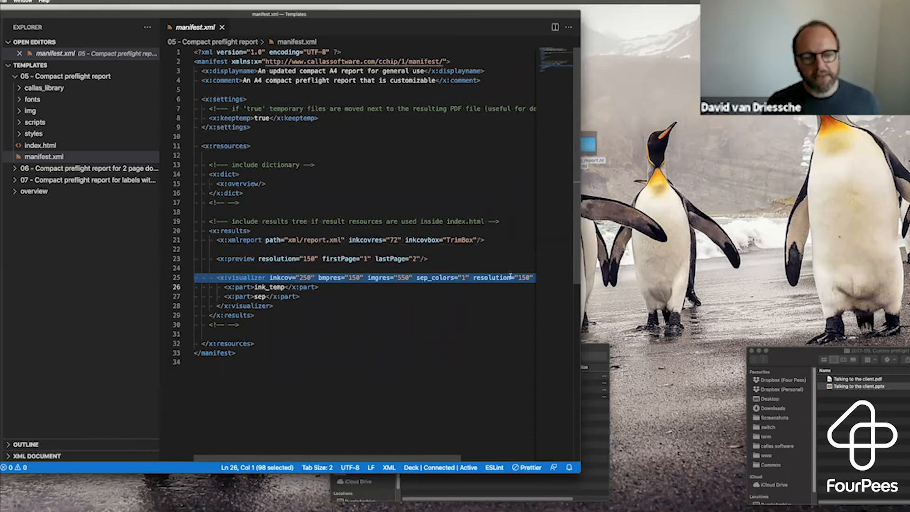
double_click(307, 277)
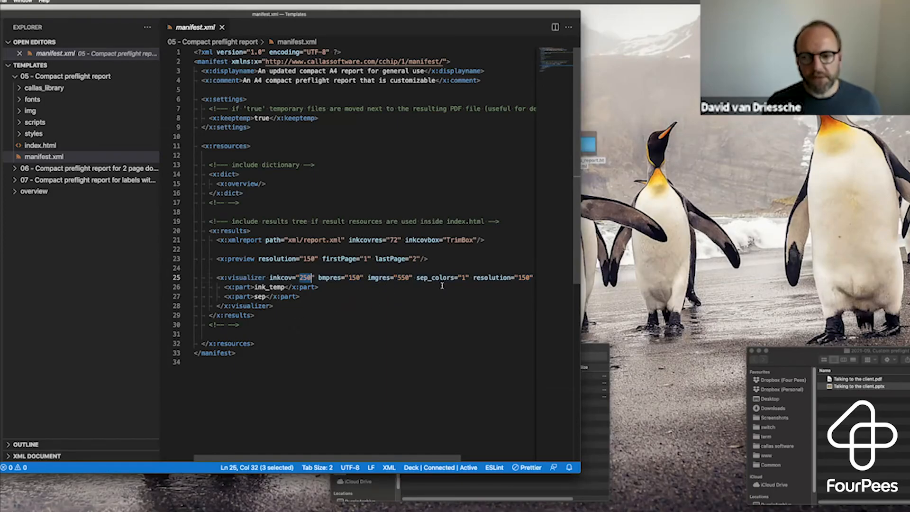
double_click(264, 286)
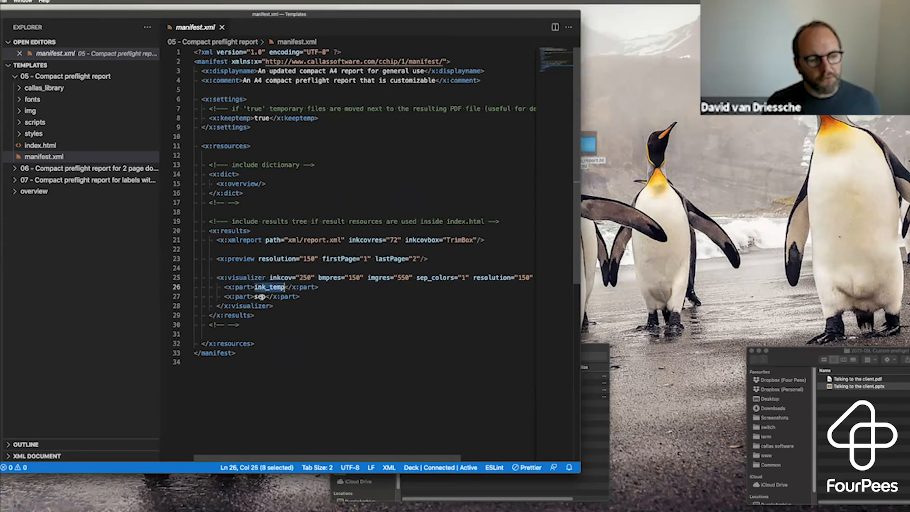
double_click(260, 296)
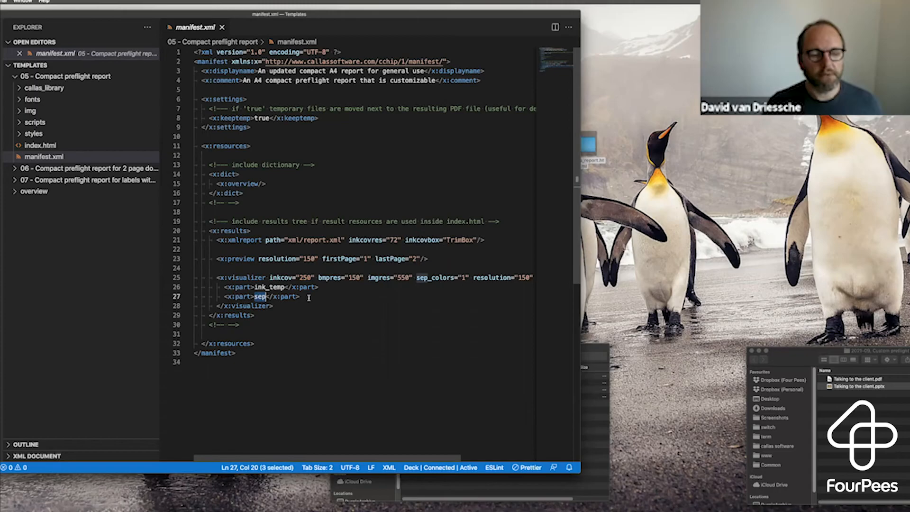
double_click(255, 287)
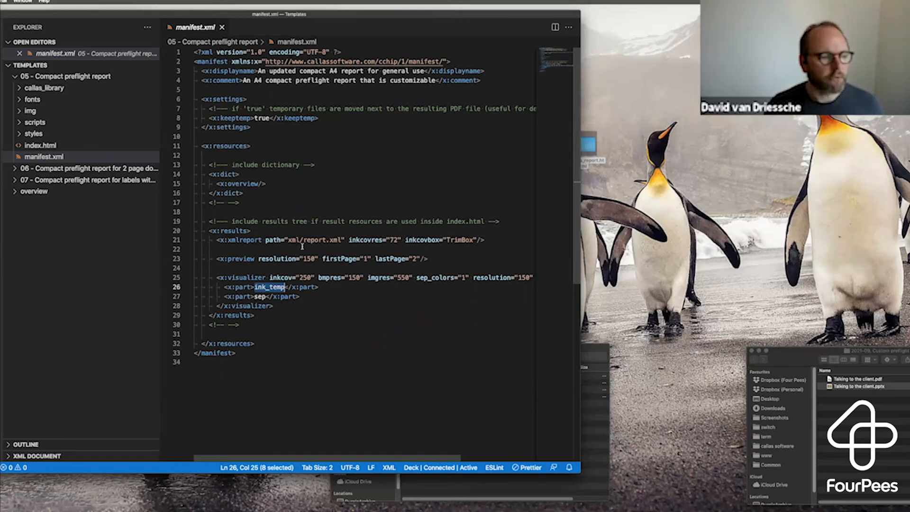
Open the template's index.html, skim its sections down to the additional document information, and return to the beginning
click(41, 145)
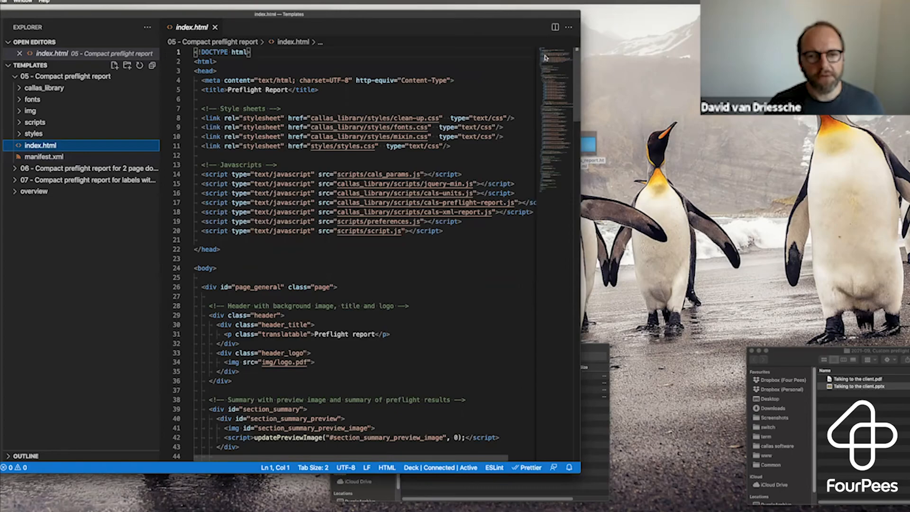
drag(547, 71, 548, 134)
scroll(549, 131, down, 10)
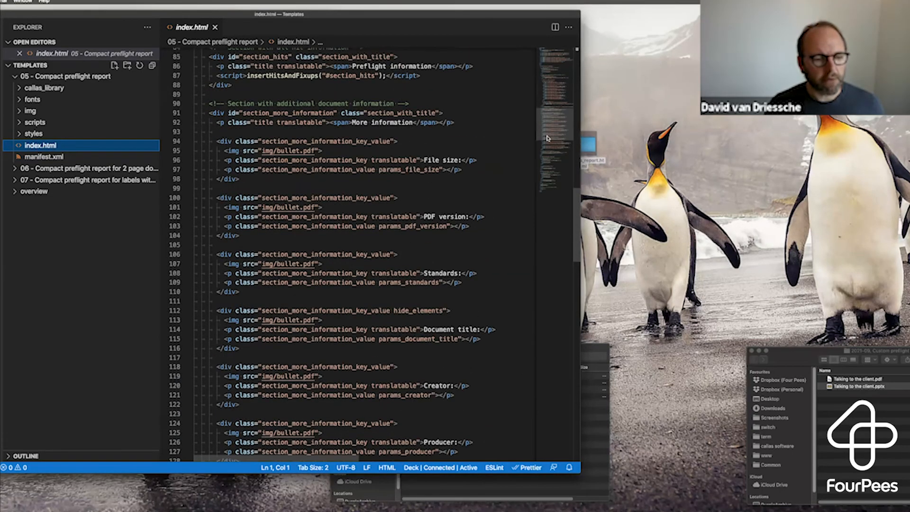
scroll(555, 104, up, 12)
scroll(555, 94, up, 15)
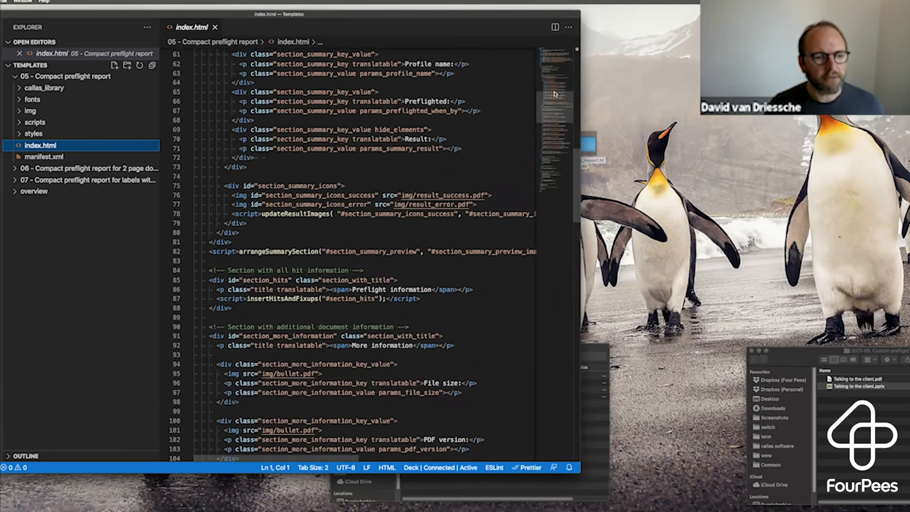
scroll(553, 60, up, 2)
scroll(553, 61, up, 9)
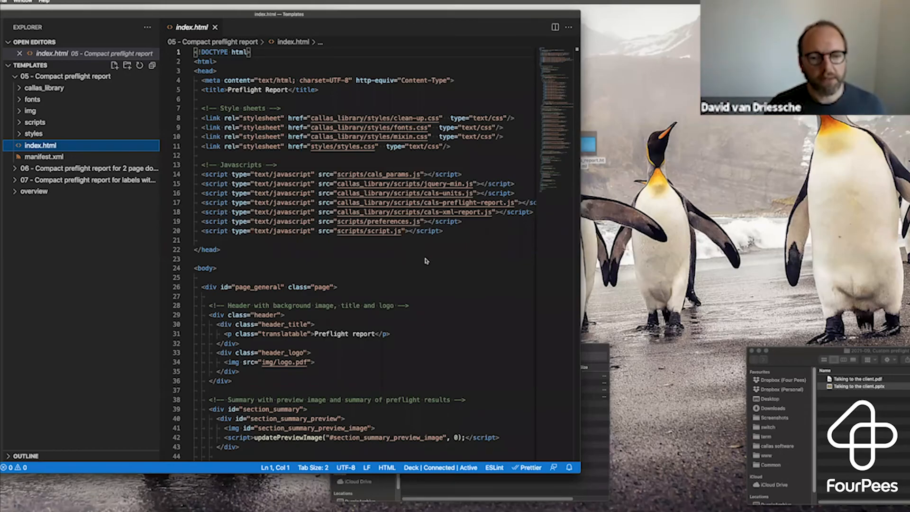
Examine the header and summary preview markup in index.html, highlighting the updatePreviewImage script call
scroll(427, 261, down, 5)
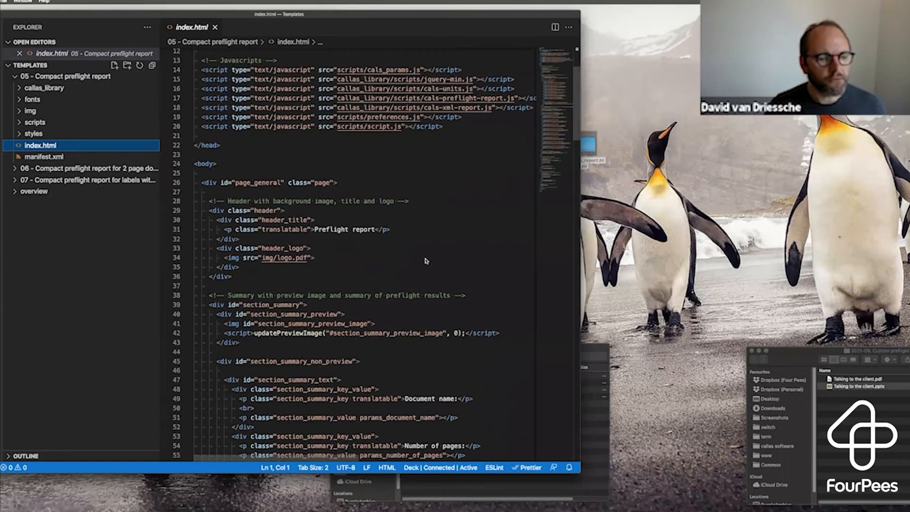
scroll(426, 261, down, 6)
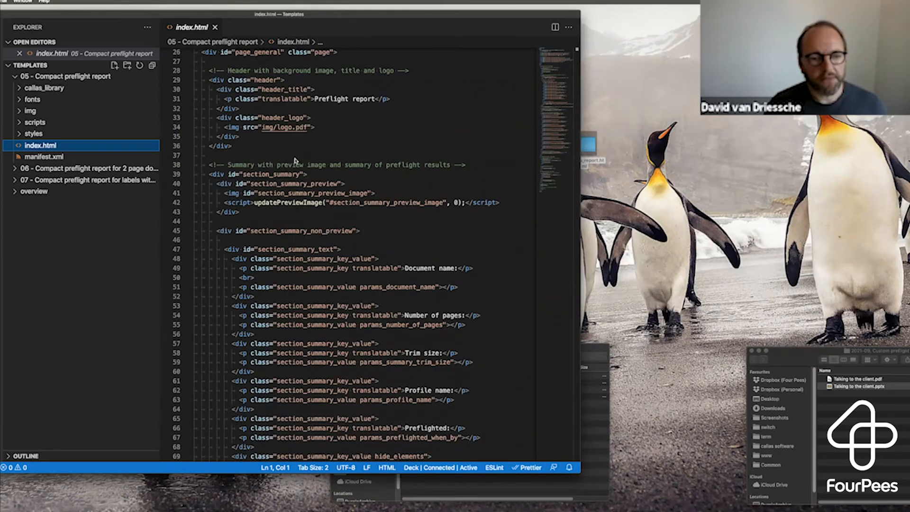
scroll(294, 161, down, 3)
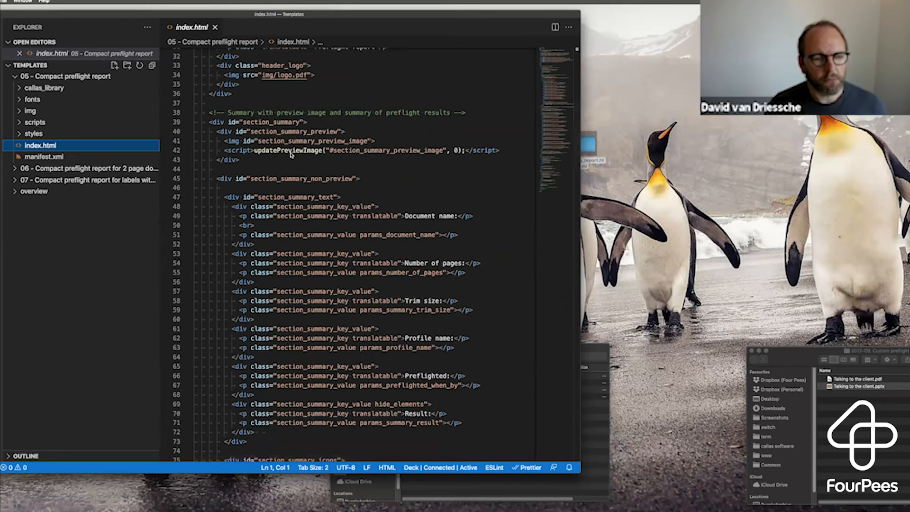
double_click(289, 152)
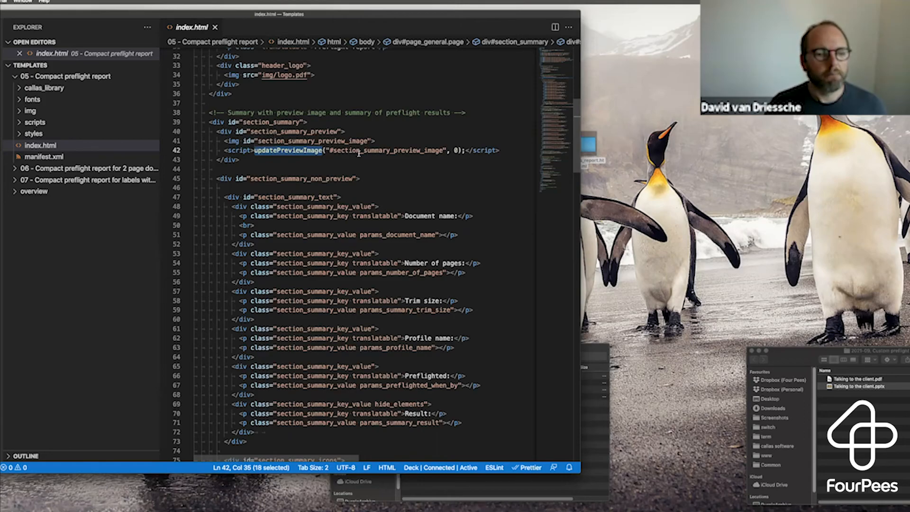
click(501, 151)
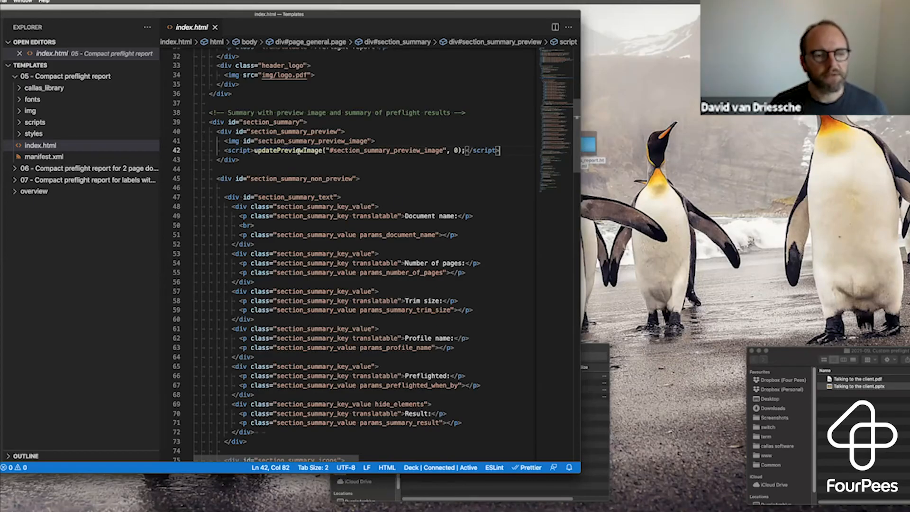
double_click(313, 151)
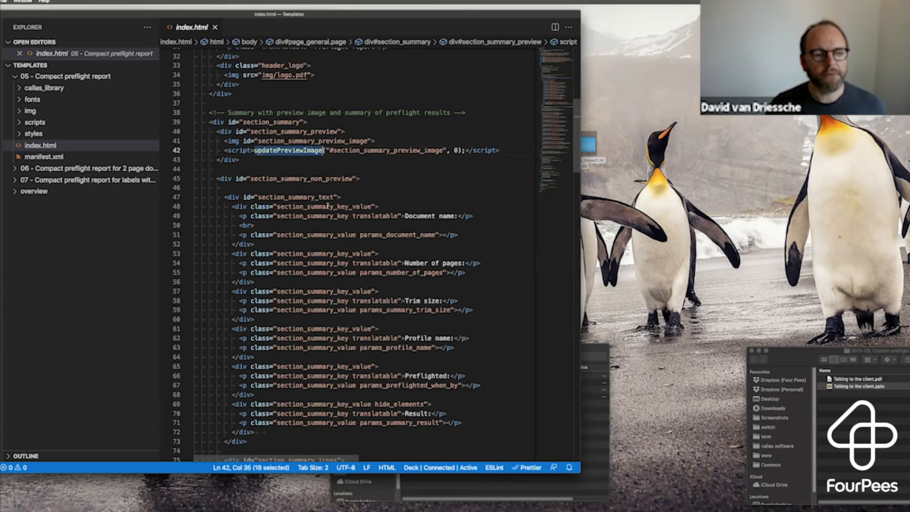
Examine the summary fields in index.html, highlighting the Document name label, and continue to the hit and additional information sections
scroll(412, 211, down, 2)
scroll(412, 211, down, 2)
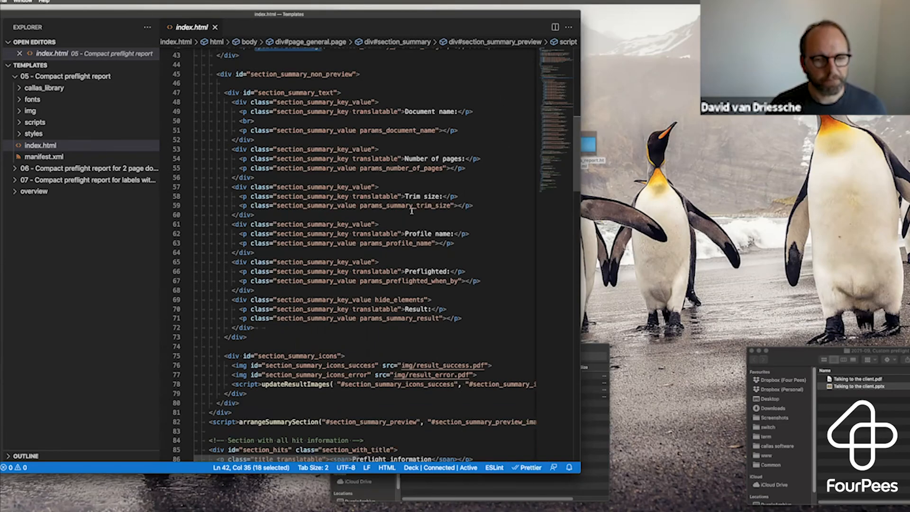
double_click(426, 111)
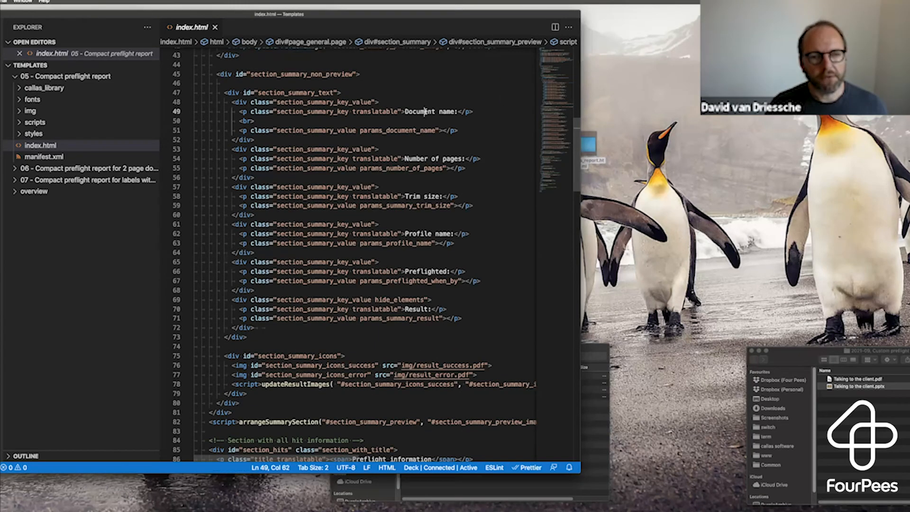
double_click(449, 112)
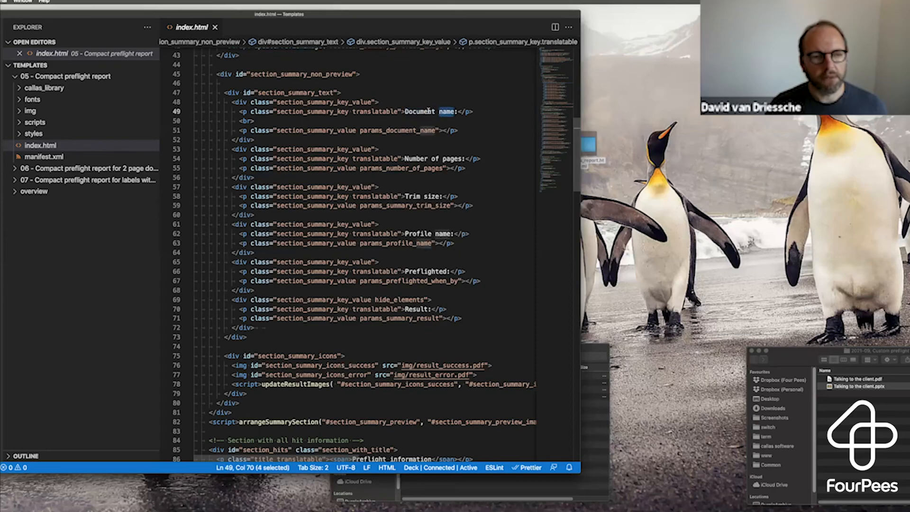
double_click(429, 111)
double_click(448, 112)
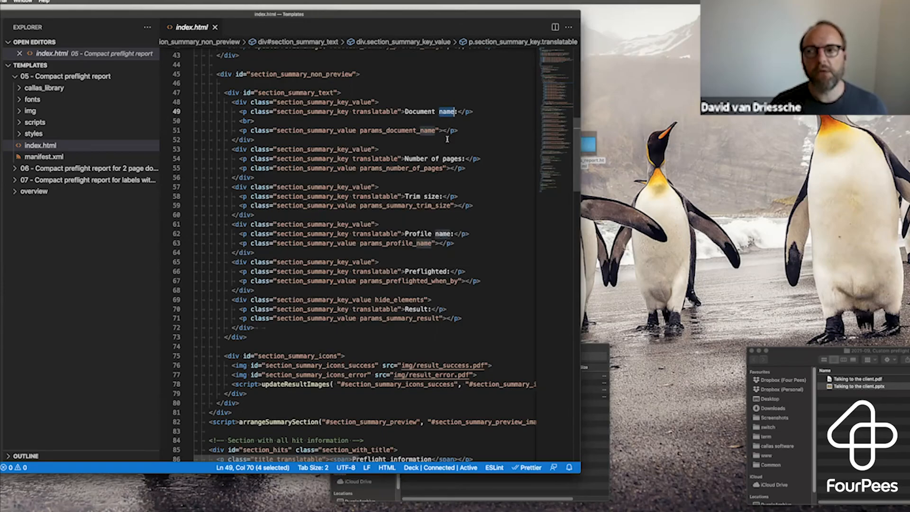
scroll(440, 196, down, 5)
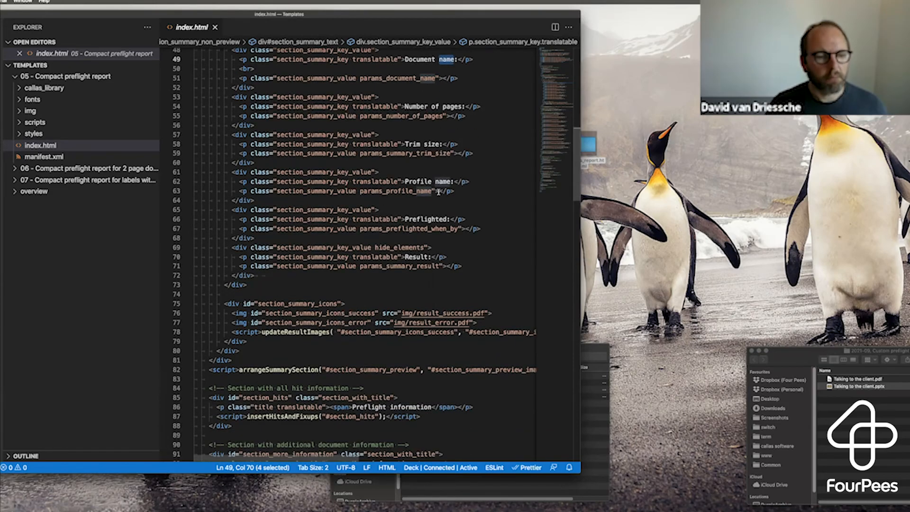
scroll(335, 178, down, 2)
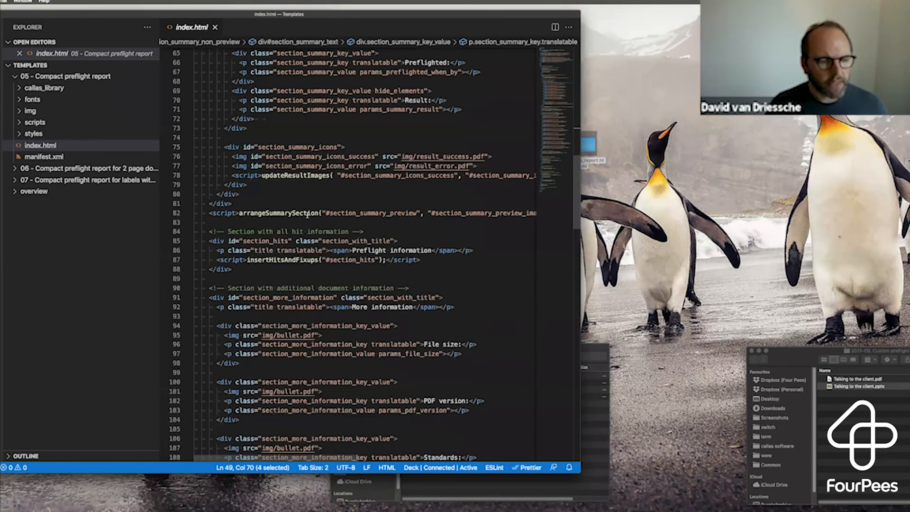
Examine the remaining index.html sections to the end of the file, highlighting the insertColorInformation script call in the document colors section
scroll(293, 212, down, 10)
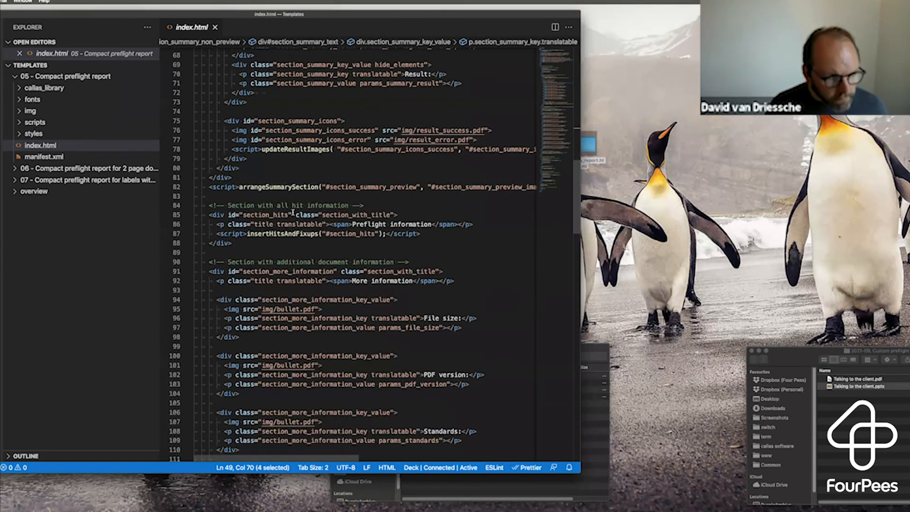
scroll(293, 212, down, 5)
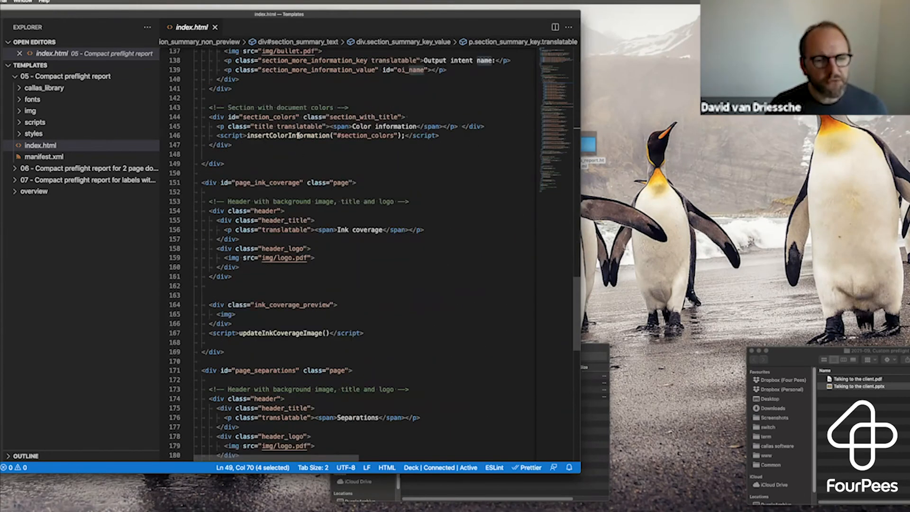
double_click(300, 135)
scroll(306, 196, up, 2)
scroll(306, 195, up, 4)
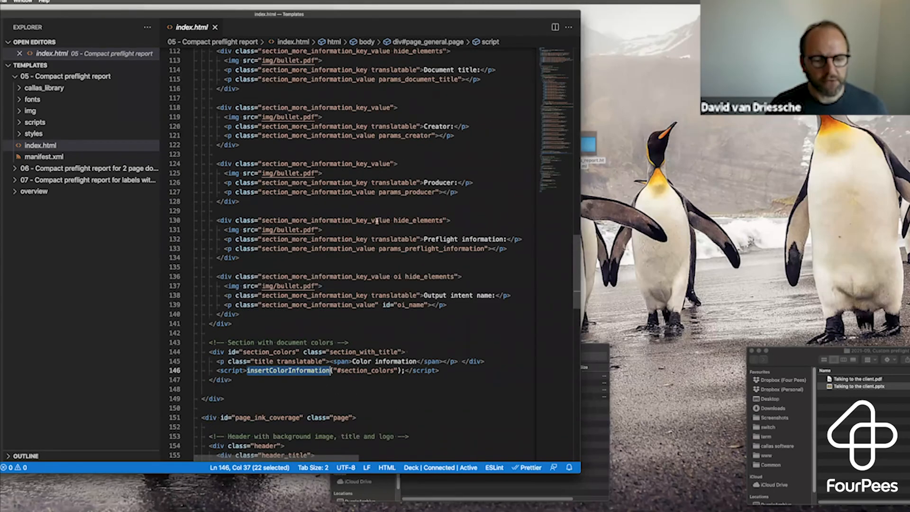
scroll(377, 221, down, 20)
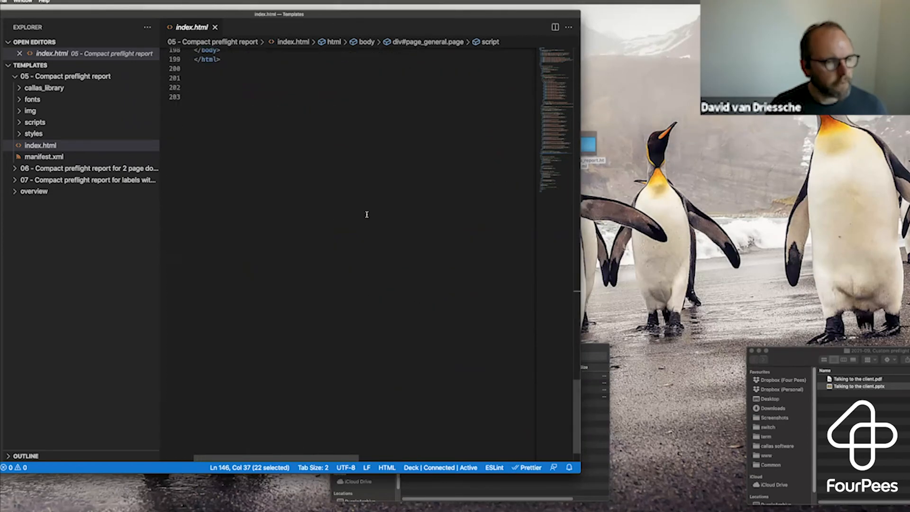
Open styles.css from the template's styles folder and look through its font, page and header rules
click(20, 135)
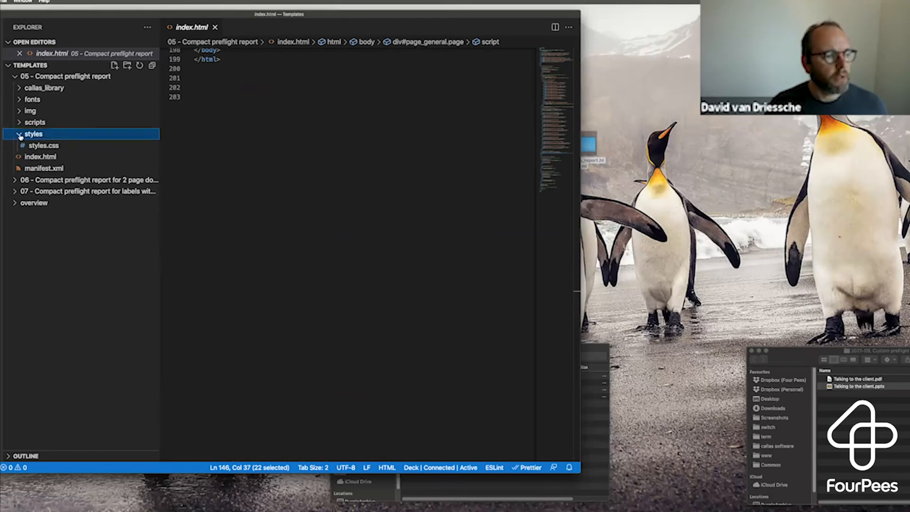
click(58, 149)
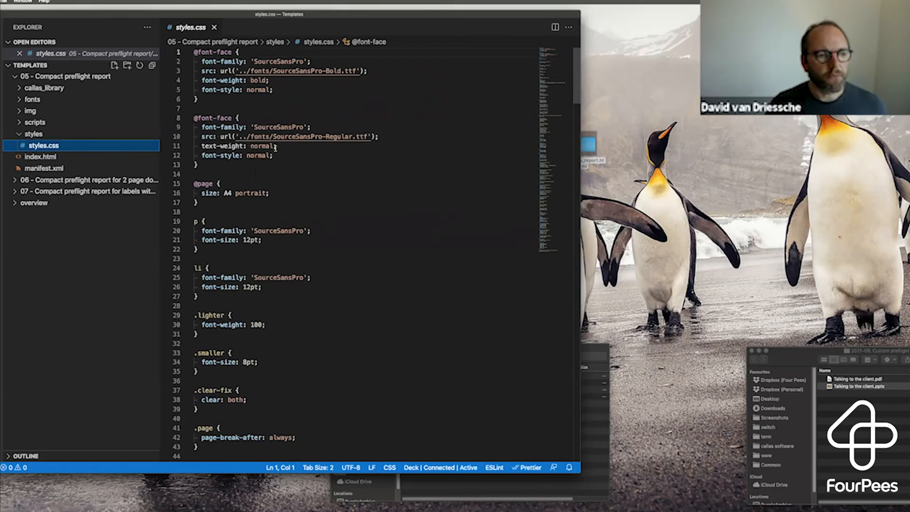
scroll(271, 216, down, 4)
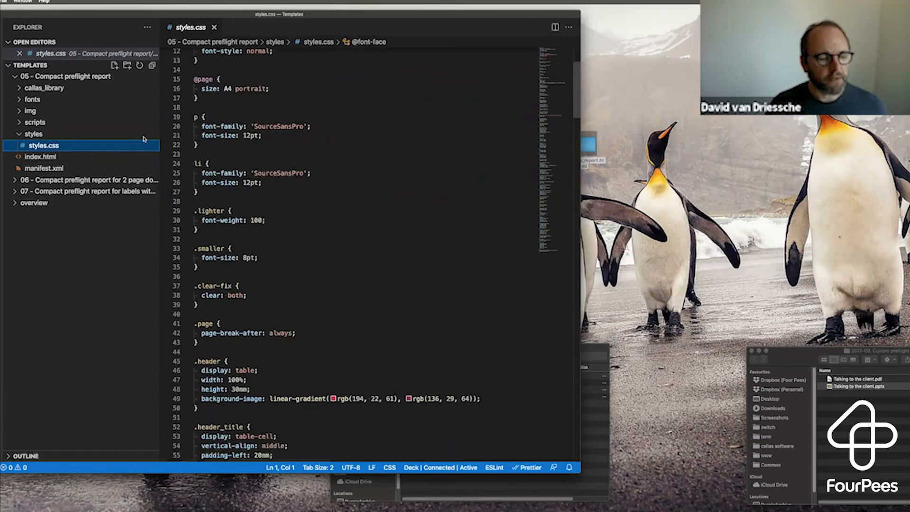
Expand the template's scripts folder, look through cals_params.js, and open script.js to view its preflight information functions
click(34, 123)
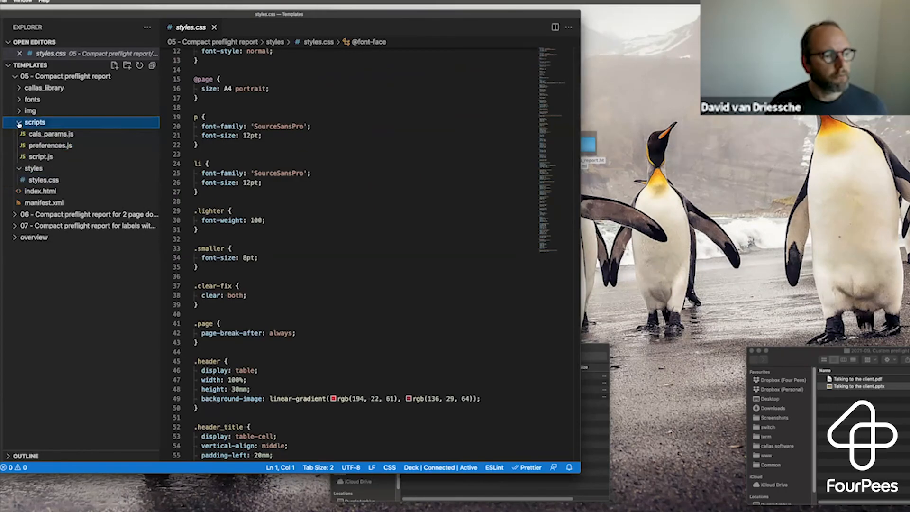
click(67, 135)
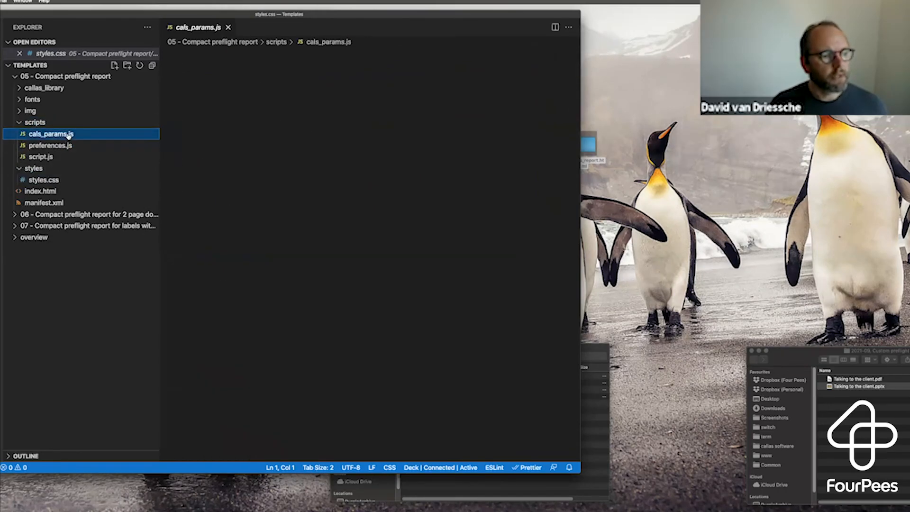
scroll(353, 163, down, 5)
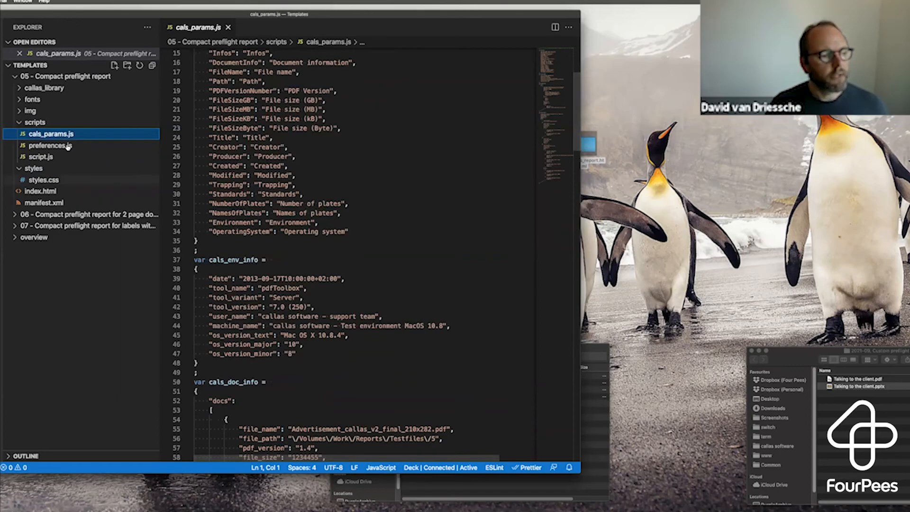
click(56, 158)
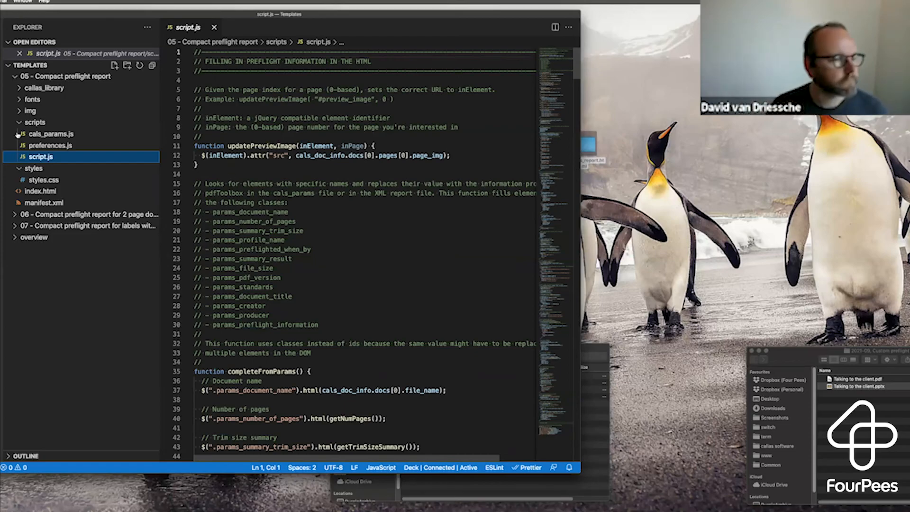
View the contents of the template's img and fonts folders, collapsing each one again
click(20, 112)
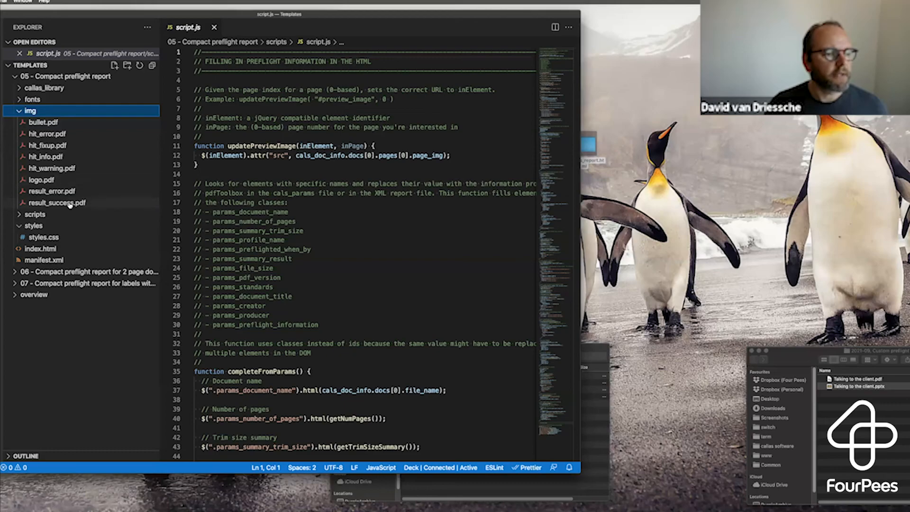
click(20, 112)
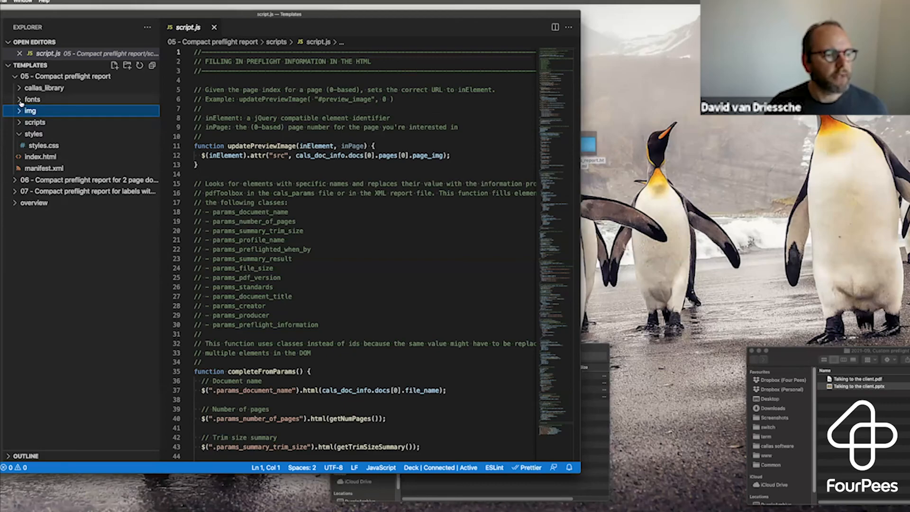
click(37, 100)
click(20, 98)
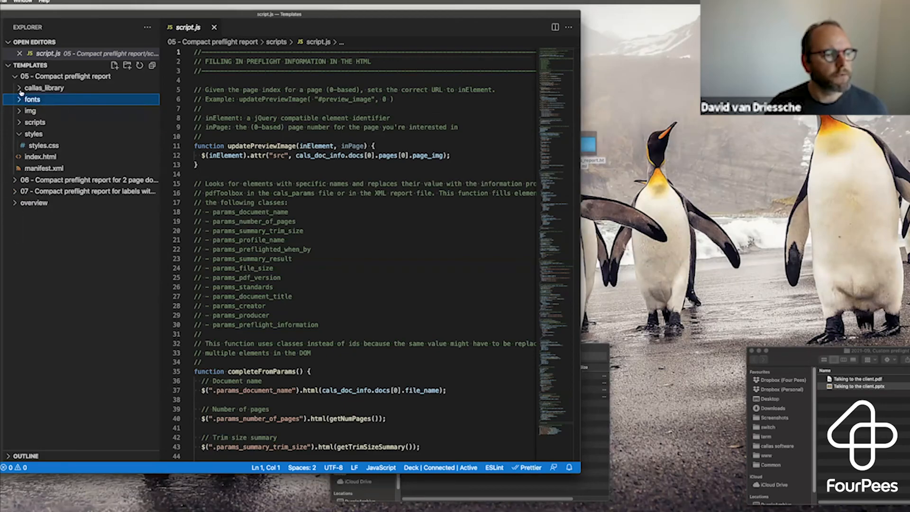
View the scripts inside the callas_library folder, and collapse the whole 05 - Compact preflight report template
click(21, 90)
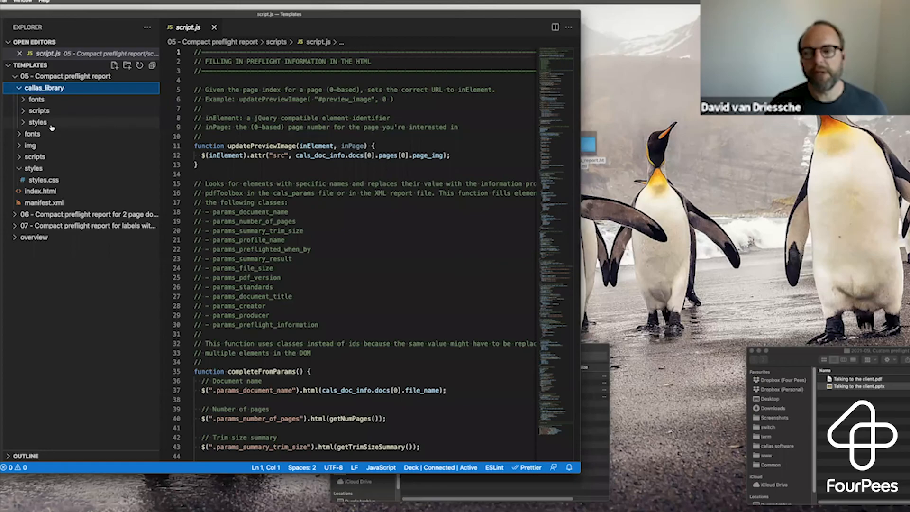
click(24, 111)
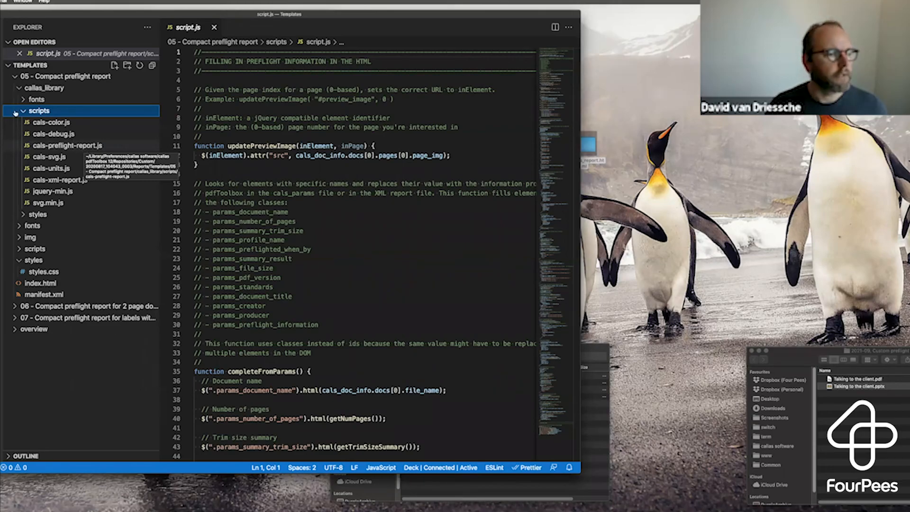
key(Left)
click(19, 77)
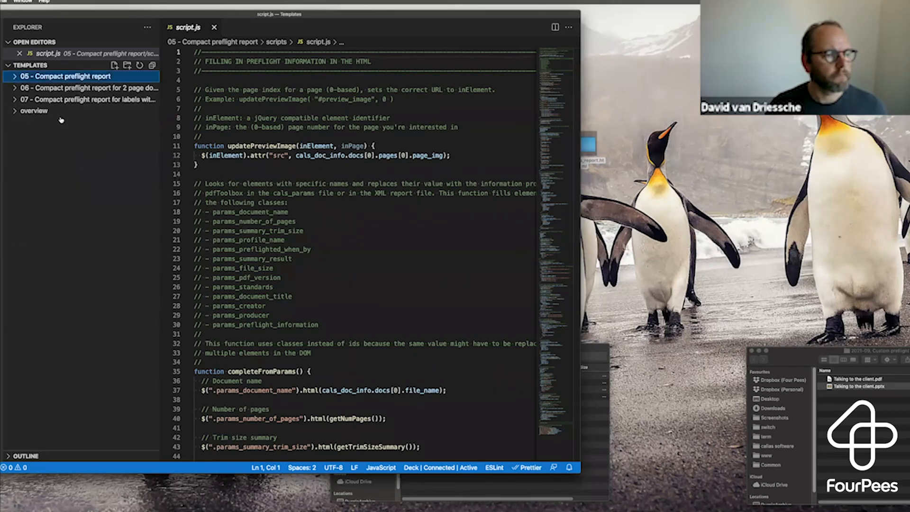